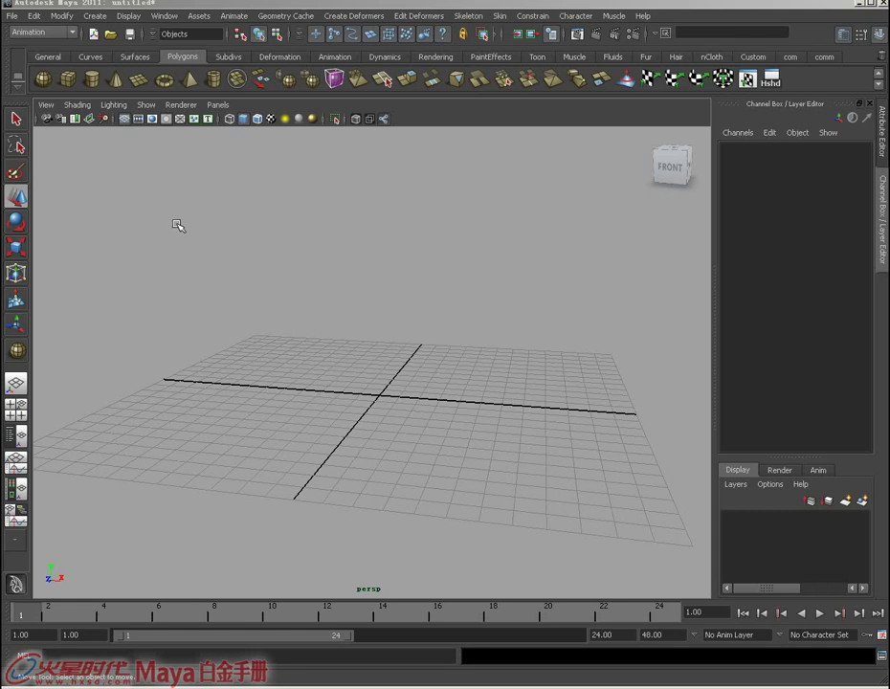
Step: Draw a polygon sphere on the grid and duplicate it twice into a row of three
click(43, 77)
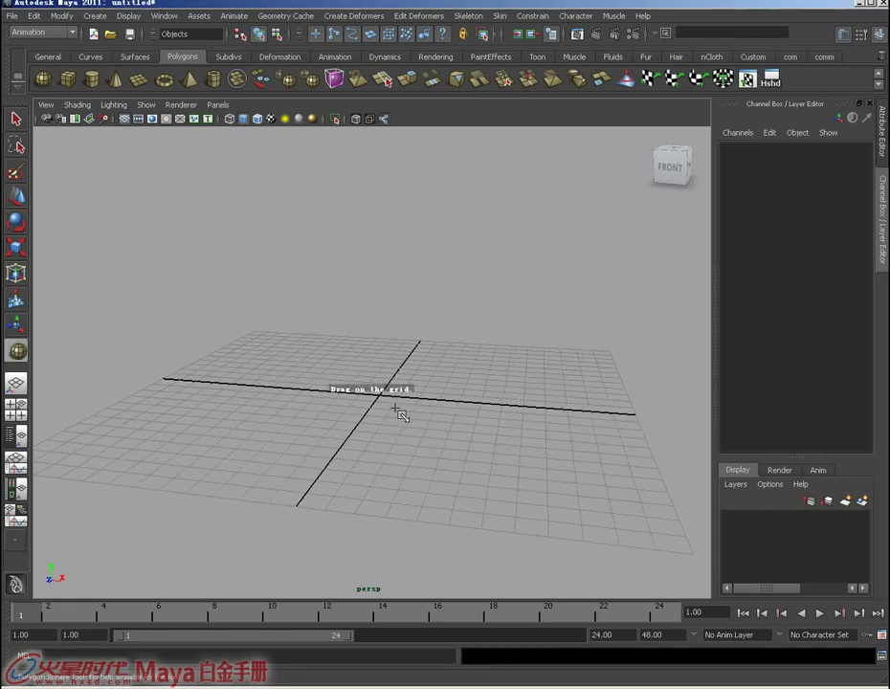
mouse_move(381, 400)
mouse_down()
mouse_move(440, 414)
mouse_move(198, 337)
mouse_up()
key(ctrl+d)
key(shift+d)
Step: Reframe the spheres in shaded view, select the middle sphere (pSphere2) and bring up the Edit menu
key(4)
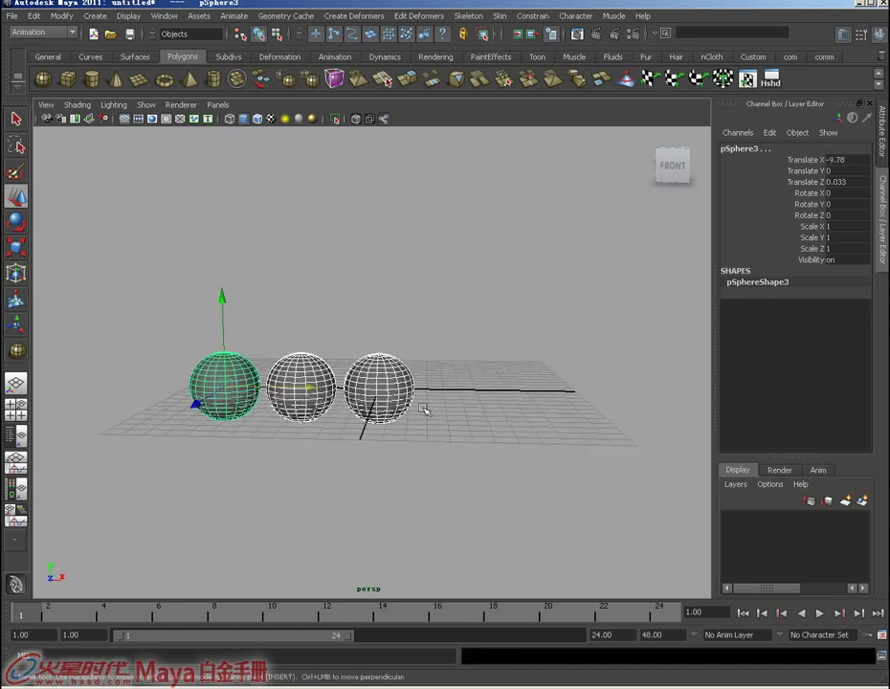
alt+drag(311, 388, 397, 391)
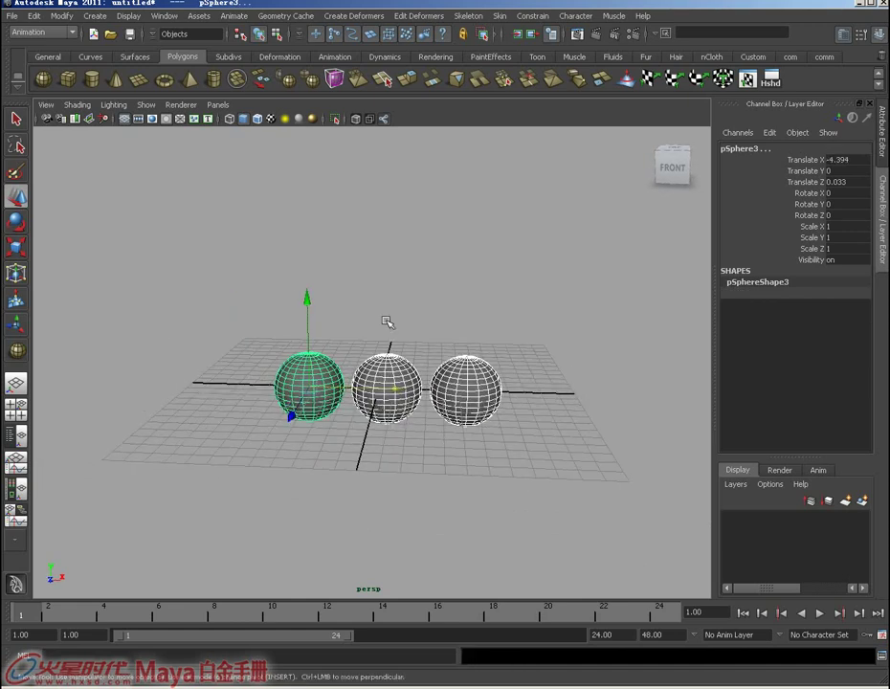
key(5)
click(388, 387)
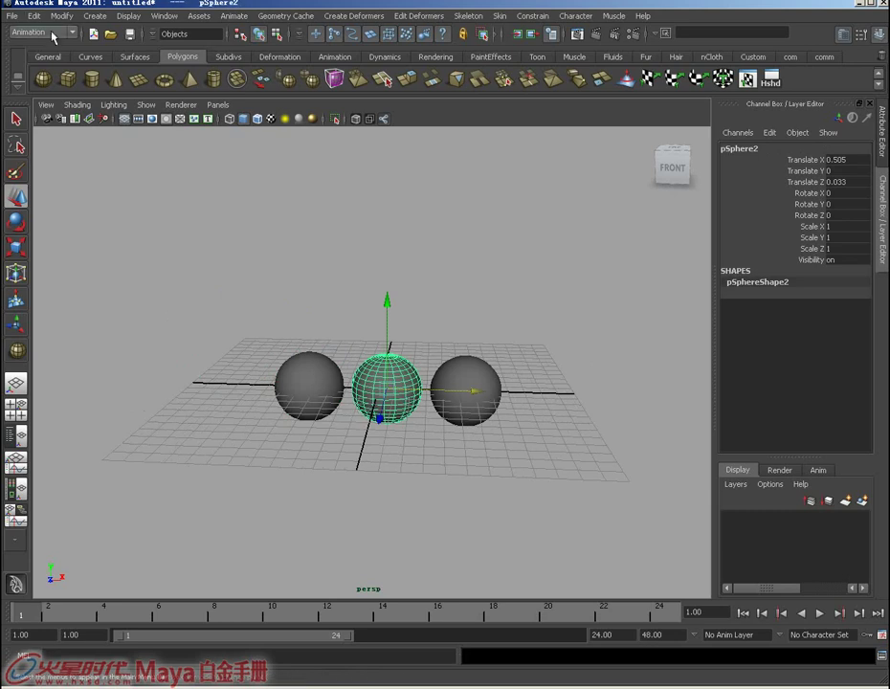
click(34, 17)
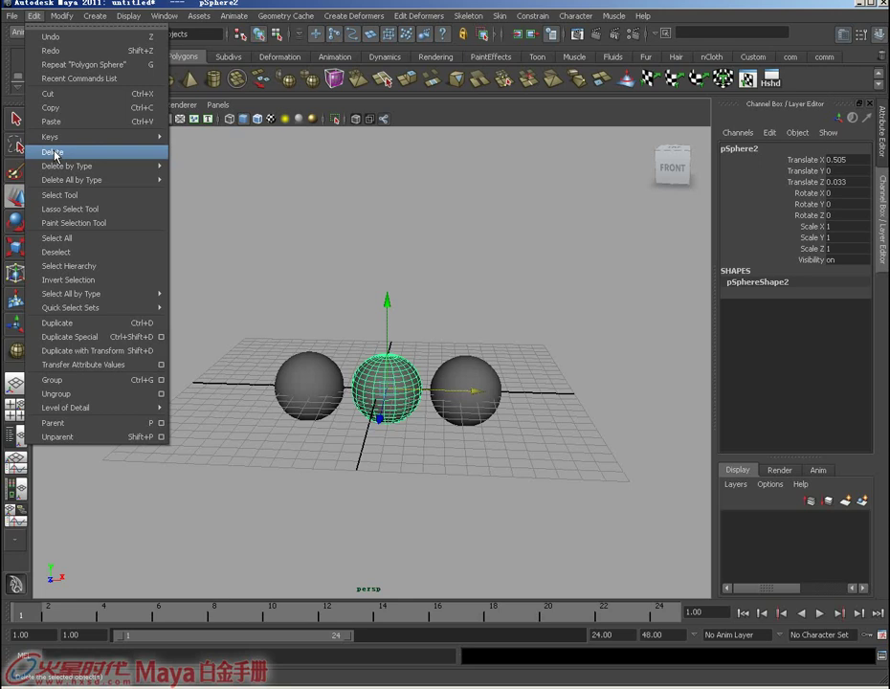
Step: Delete the middle sphere with Edit > Delete, then the left and remaining spheres with Delete
click(56, 155)
alt+right_drag(159, 208, 275, 310)
drag(264, 294, 356, 497)
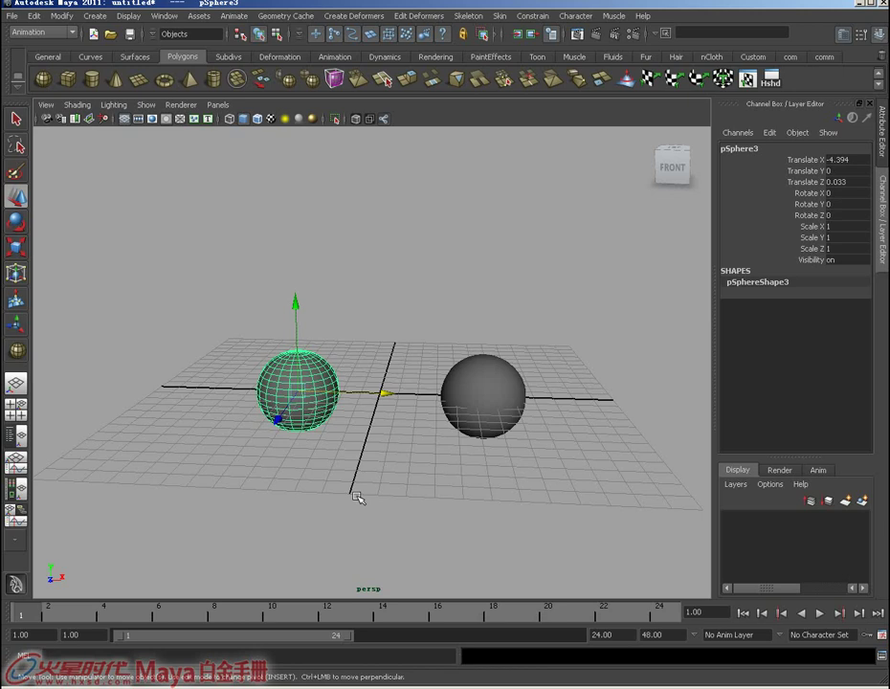
key(Delete)
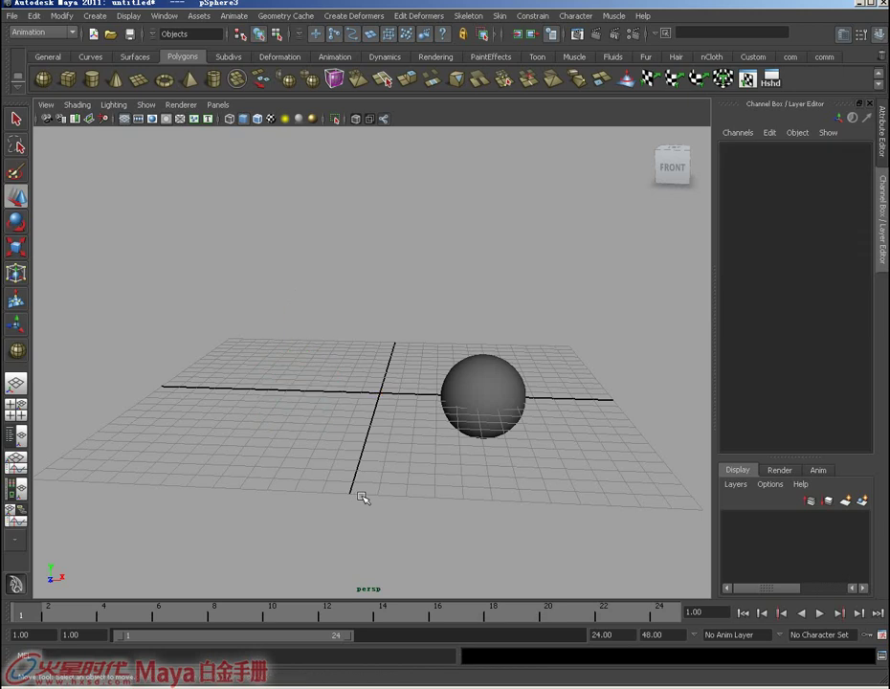
mouse_move(364, 494)
alt+mouse_down()
mouse_move(294, 455)
mouse_move(343, 482)
alt+mouse_up()
drag(321, 328, 539, 549)
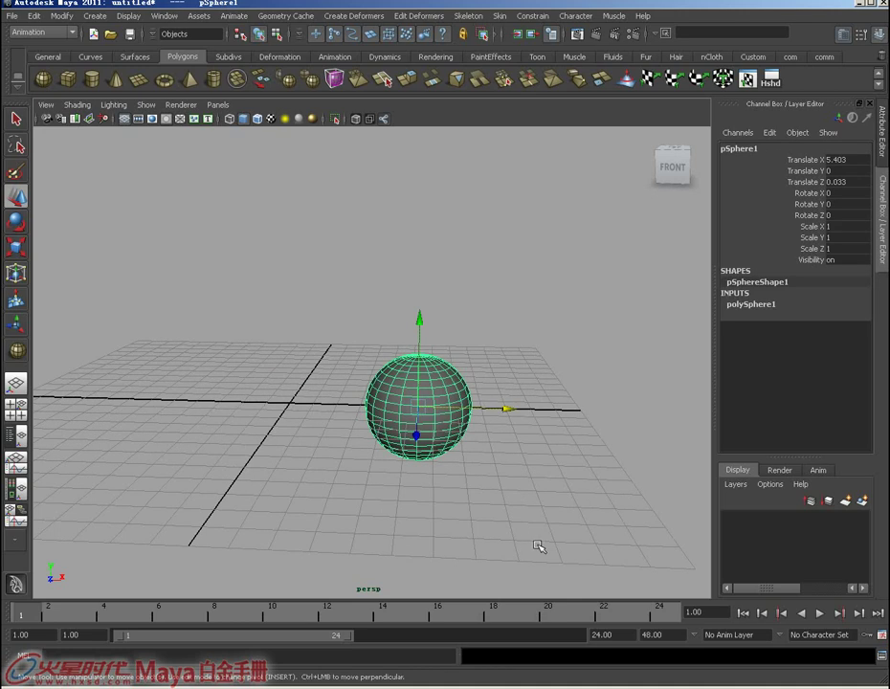
key(Delete)
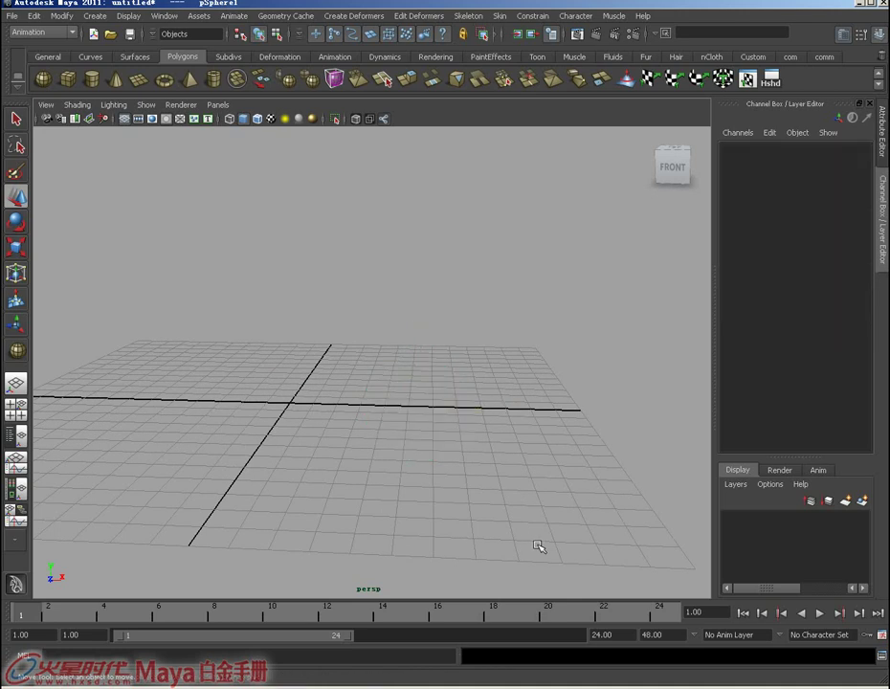
Step: Undo the deletions three times so the spheres are restored
key(ctrl+z)
key(ctrl+z)
key(ctrl+z)
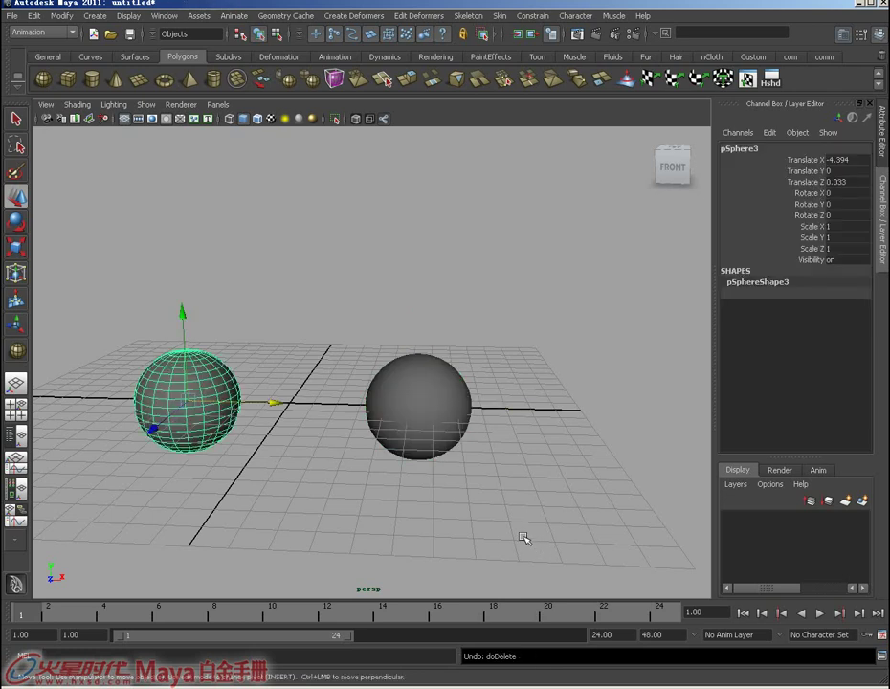
scroll(345, 482, up, 2)
key(ctrl+z)
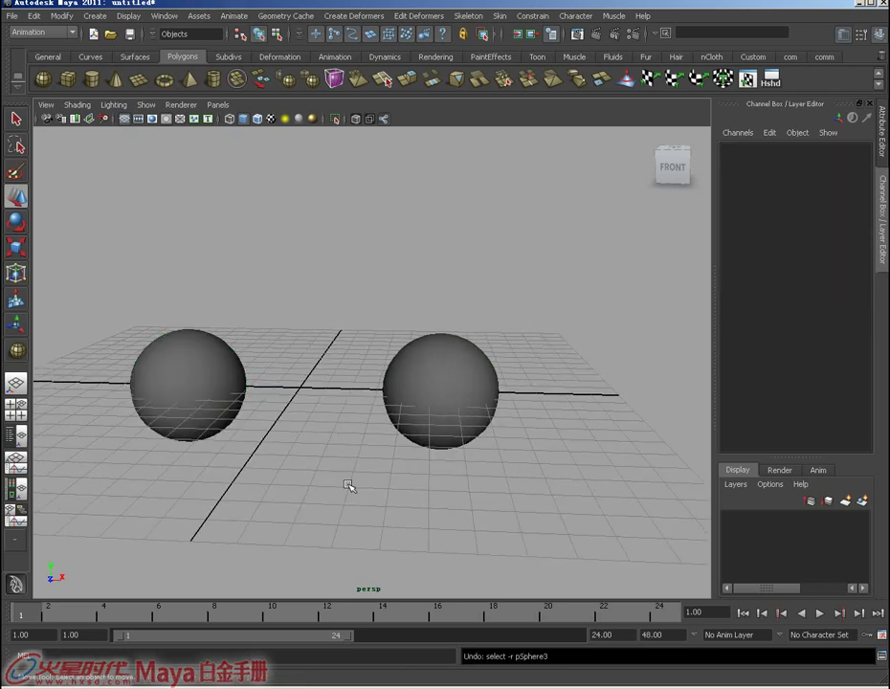
key(ctrl+z)
Step: Zoom in and delete the upper rows of faces on the middle sphere
scroll(348, 494, up, 1)
scroll(347, 495, up, 1)
scroll(386, 473, up, 2)
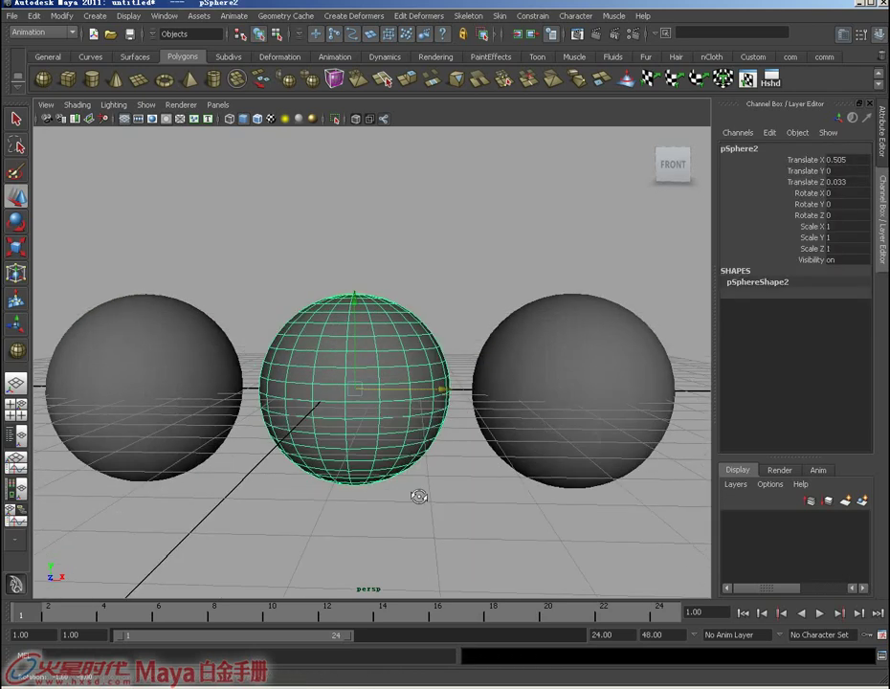
scroll(420, 497, up, 1)
scroll(439, 509, up, 1)
scroll(426, 493, up, 1)
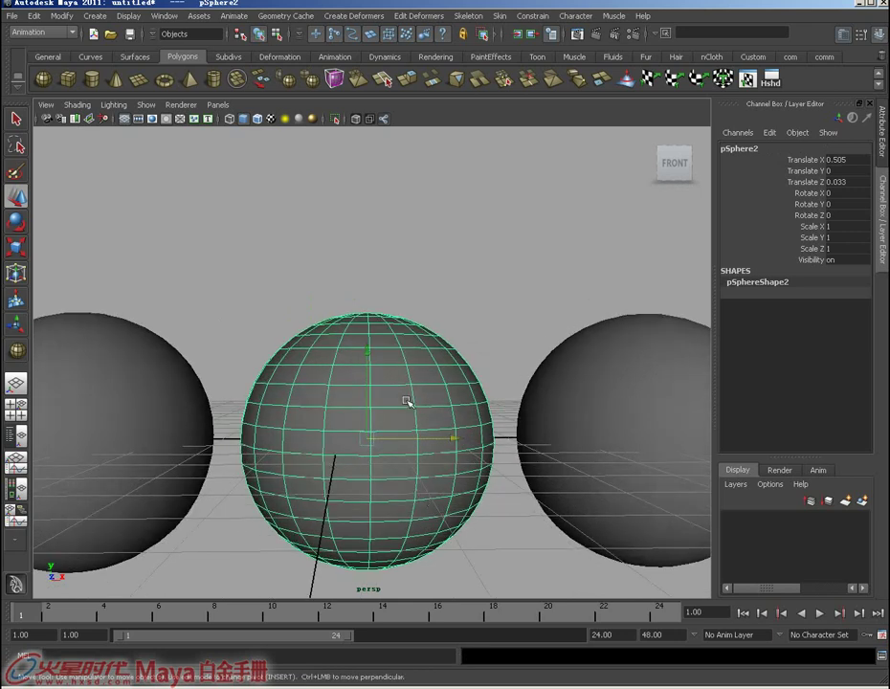
right_drag(407, 401, 403, 419)
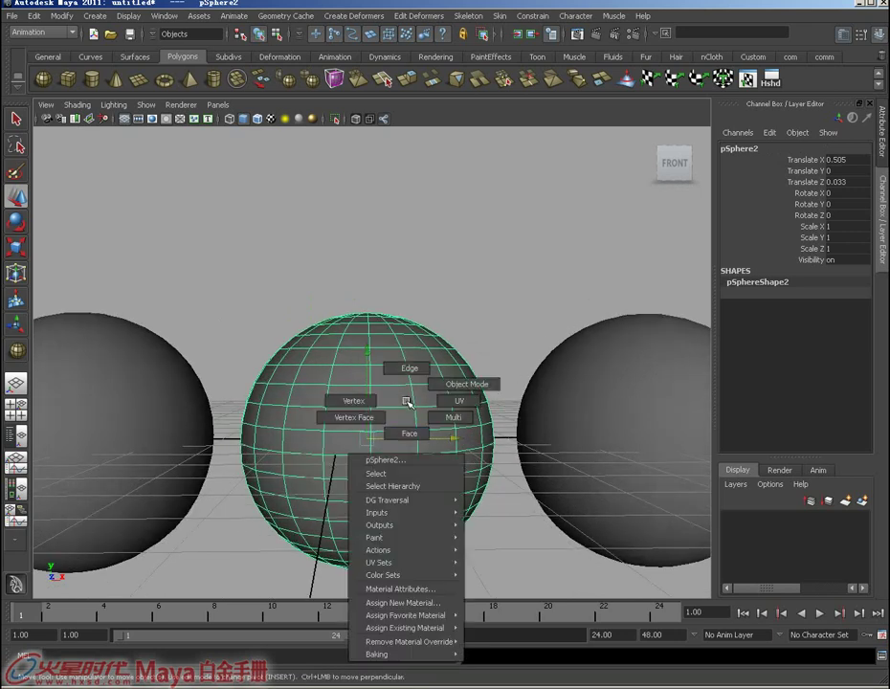
scroll(356, 405, down, 1)
drag(192, 279, 517, 373)
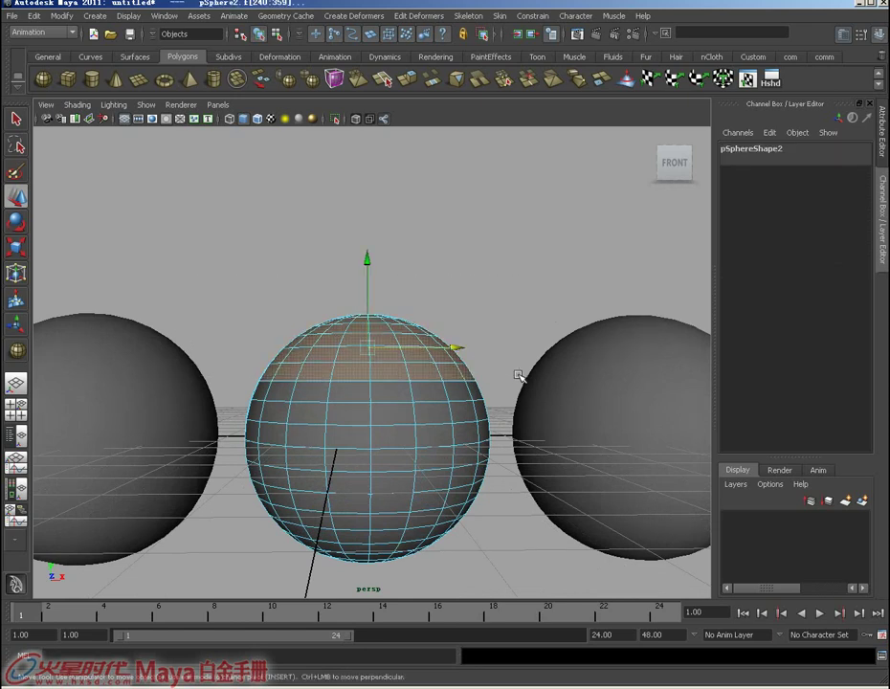
key(Delete)
Step: Delete the top rows of rim vertices on the bowl, then return to object mode and deselect
mouse_move(518, 373)
alt+mouse_down()
mouse_move(442, 404)
mouse_move(447, 451)
alt+mouse_up()
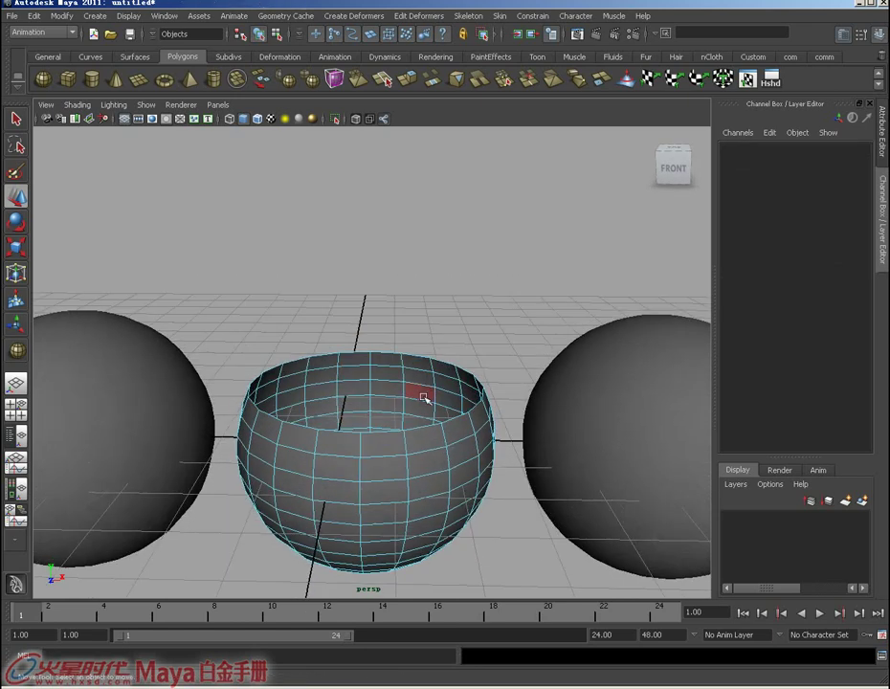
mouse_move(424, 397)
alt+mouse_down()
mouse_move(427, 414)
mouse_move(414, 367)
alt+mouse_up()
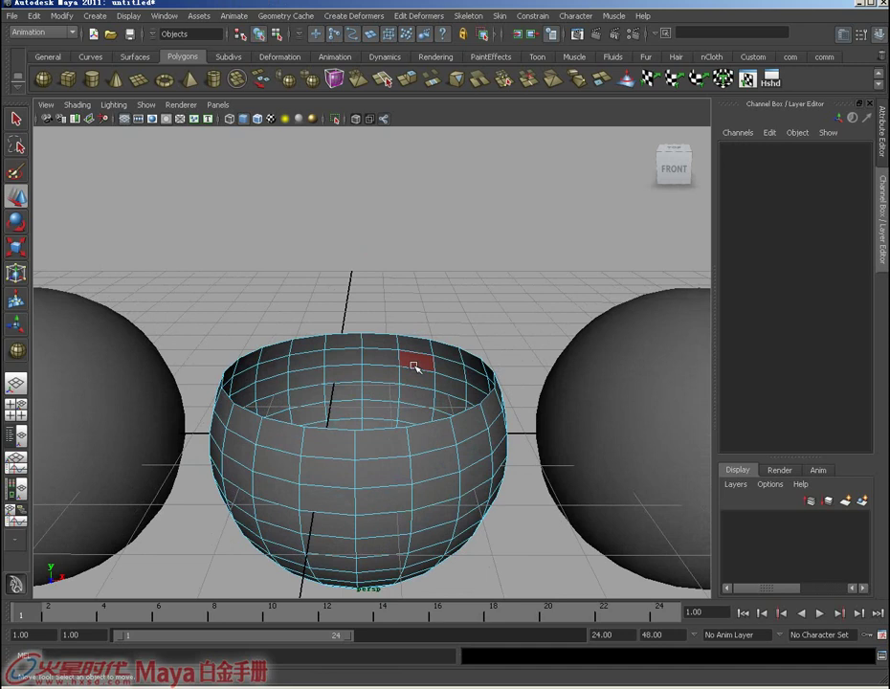
right_drag(415, 367, 416, 342)
click(415, 352)
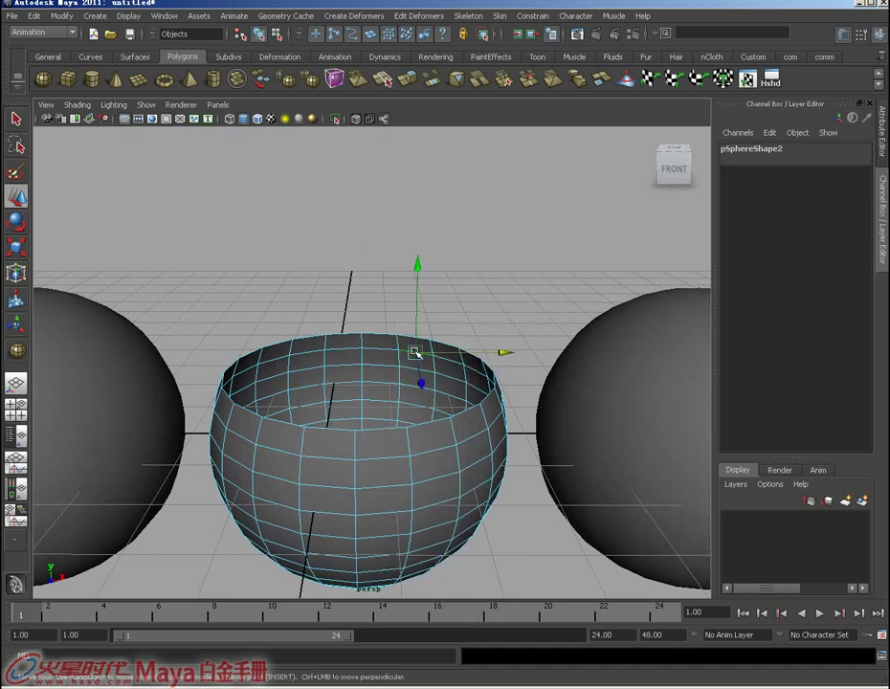
double_click(415, 352)
click(414, 352)
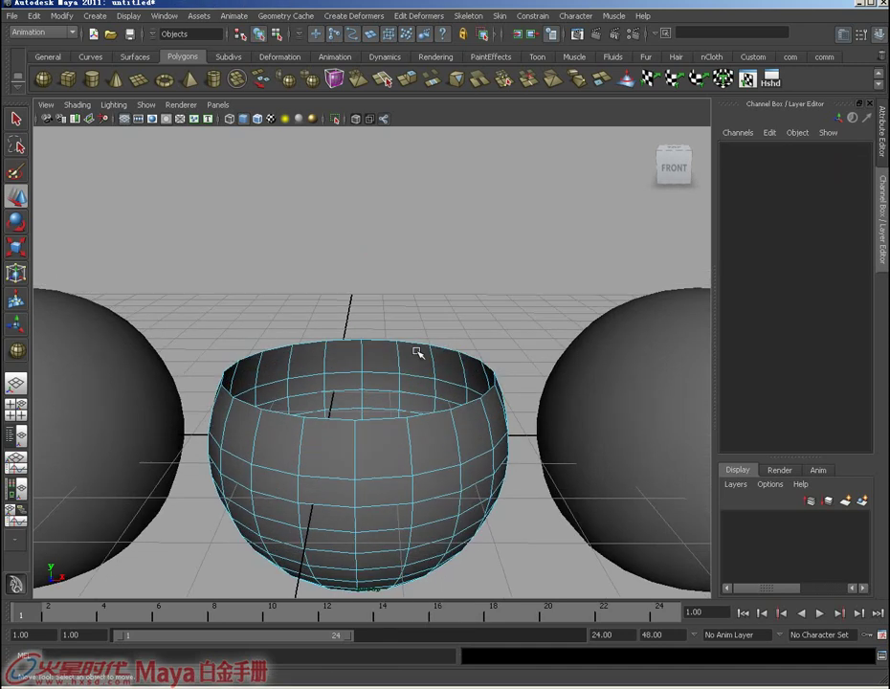
right_drag(418, 353, 393, 358)
mouse_move(163, 300)
mouse_down()
mouse_move(580, 406)
mouse_move(503, 420)
mouse_move(453, 453)
mouse_move(431, 450)
mouse_move(377, 397)
mouse_move(397, 368)
mouse_up()
key(Delete)
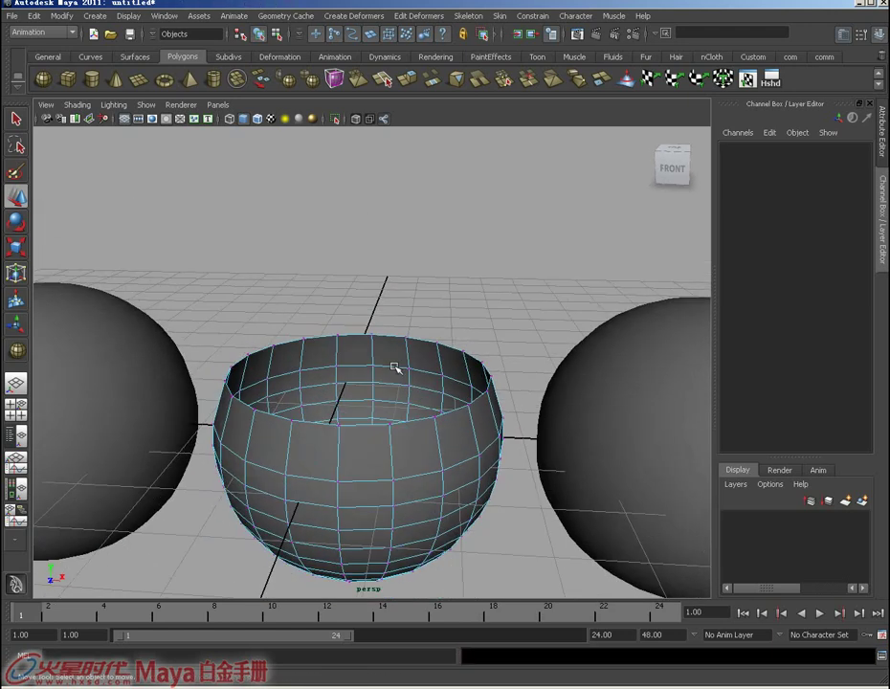
right_drag(397, 364, 406, 363)
click(406, 363)
mouse_move(483, 435)
alt+right_down()
mouse_move(407, 392)
mouse_move(423, 368)
alt+right_up()
click(428, 310)
Step: Delete the bowl and then both remaining spheres
click(396, 413)
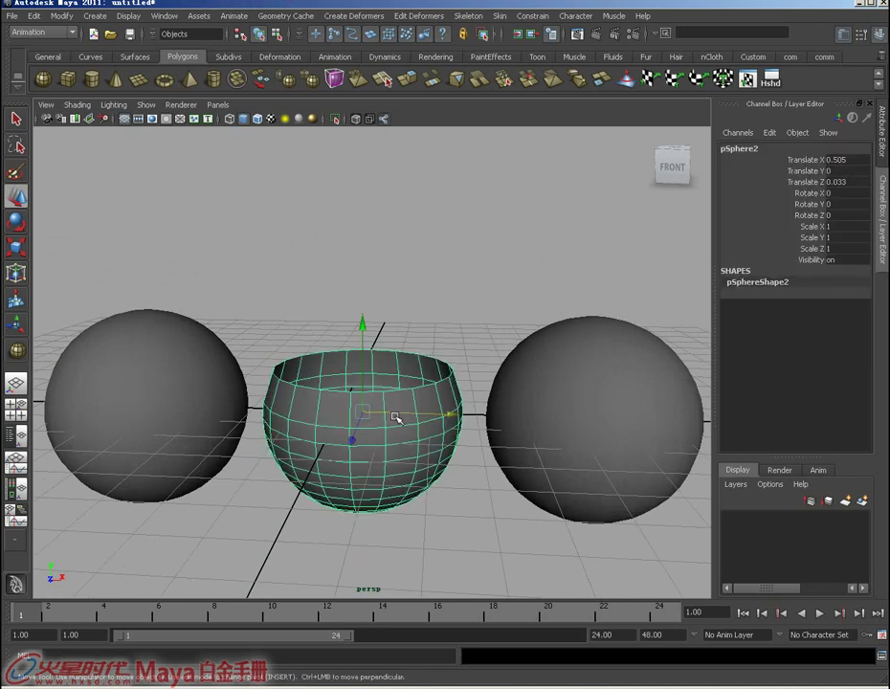
key(Delete)
alt+right_drag(397, 417, 312, 413)
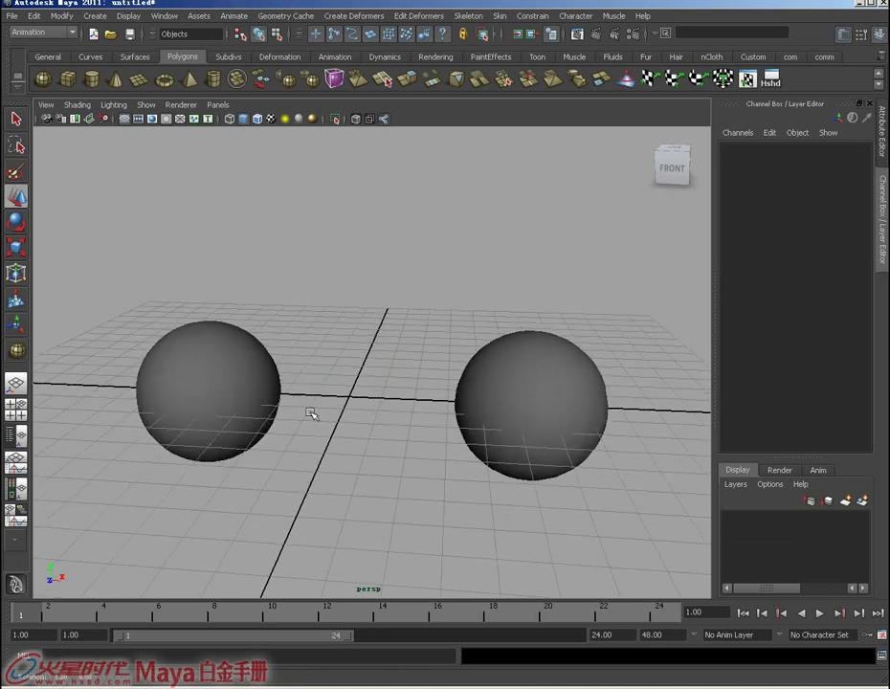
drag(106, 277, 639, 471)
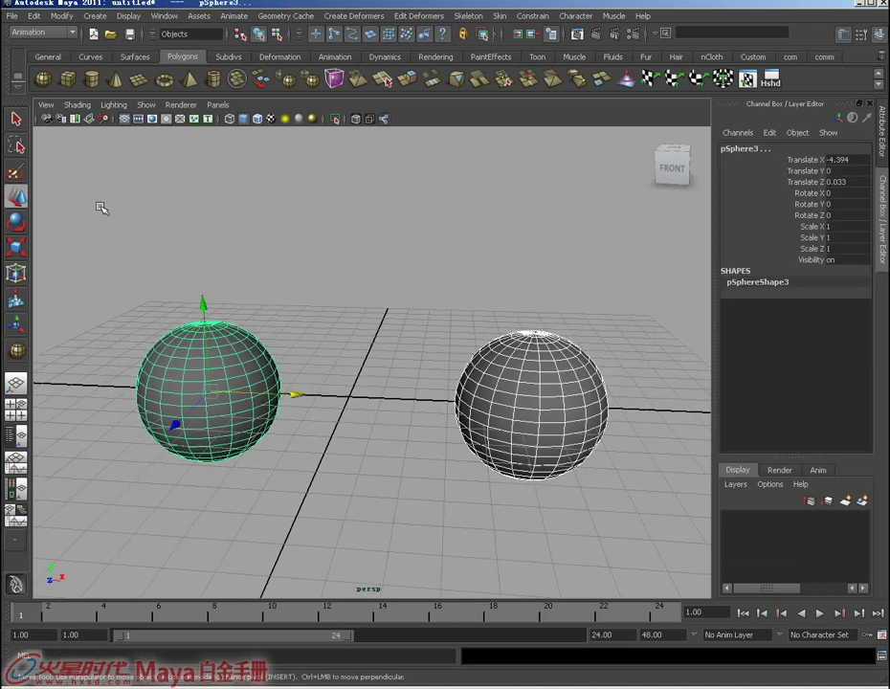
key(Delete)
Step: Tear off the Edit > Delete by Type submenu into a floating window and move it aside
click(32, 16)
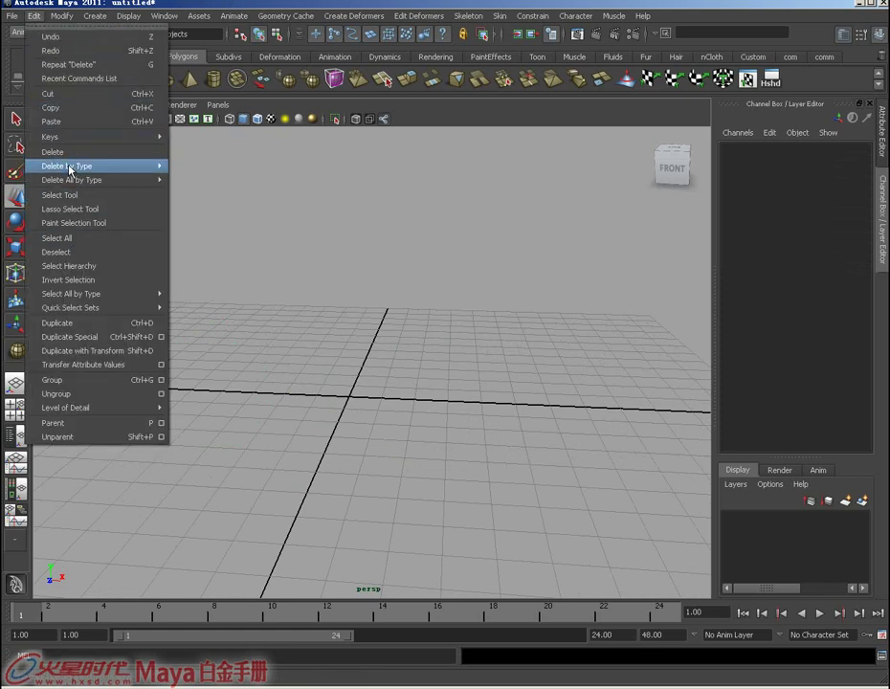
mouse_move(67, 166)
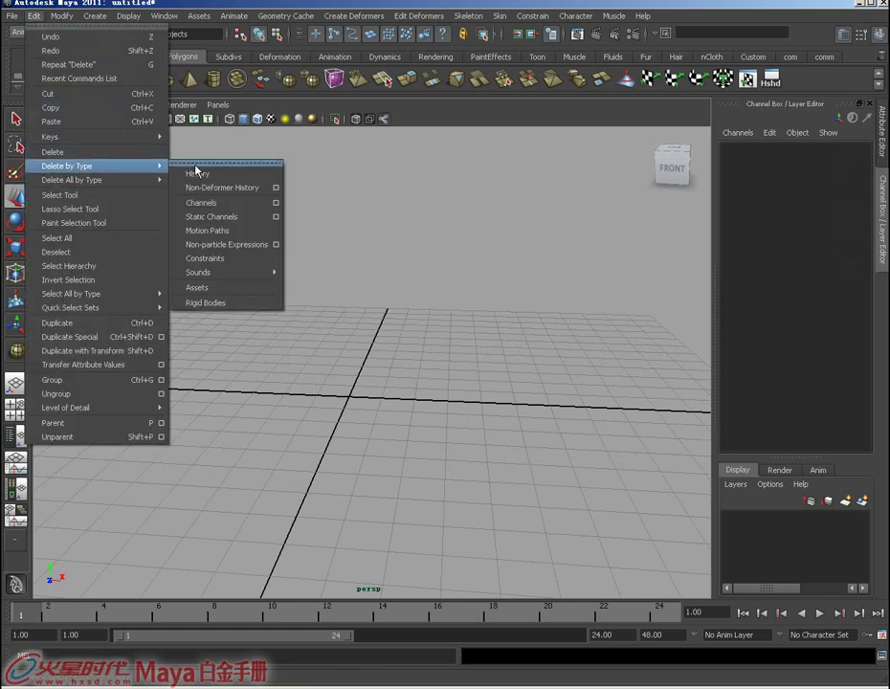
click(218, 163)
drag(218, 153, 83, 145)
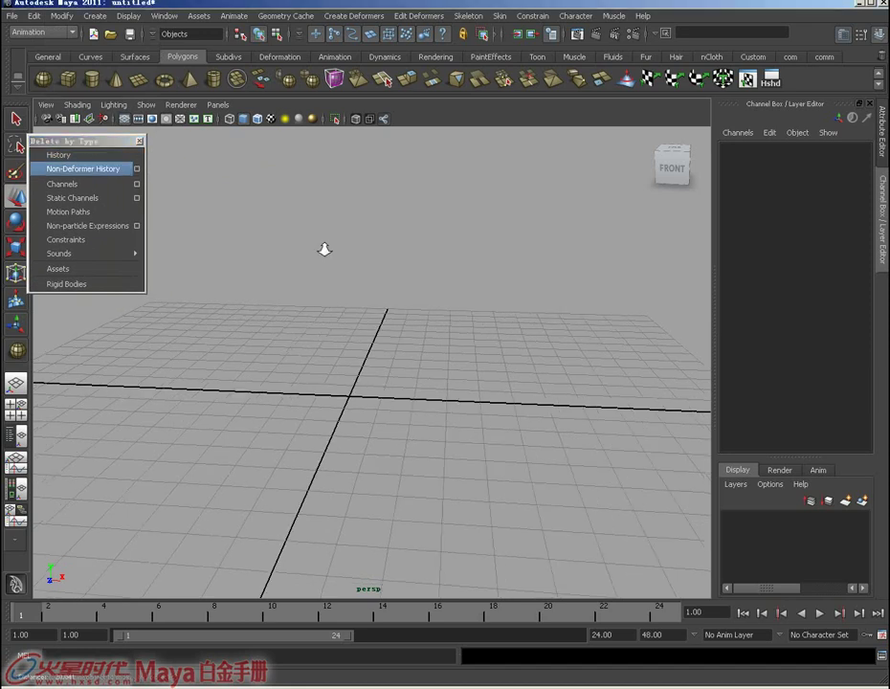
mouse_move(324, 248)
alt+mouse_down()
mouse_move(280, 220)
mouse_move(403, 272)
alt+mouse_up()
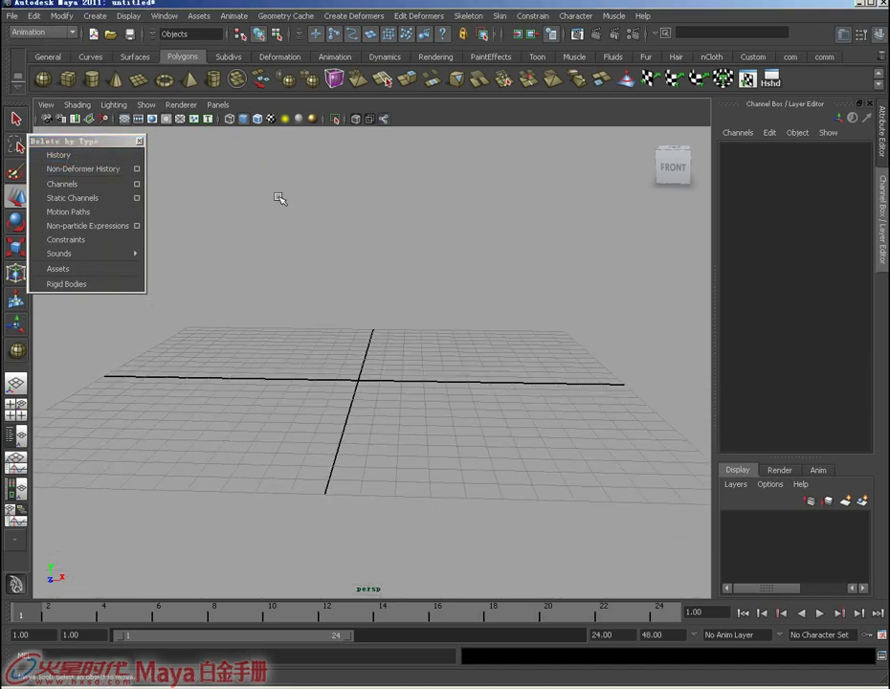
Step: Create a new polygon sphere and smooth it, adding polySmoothFace1 to its history
click(43, 79)
alt+drag(316, 288, 408, 312)
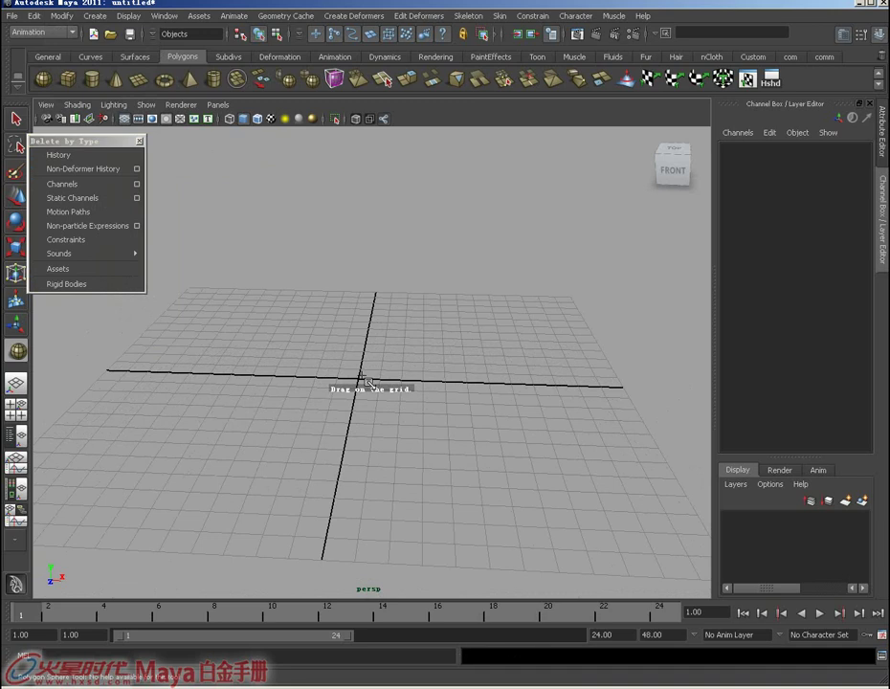
mouse_move(367, 381)
mouse_down()
mouse_move(423, 387)
mouse_move(375, 381)
mouse_up()
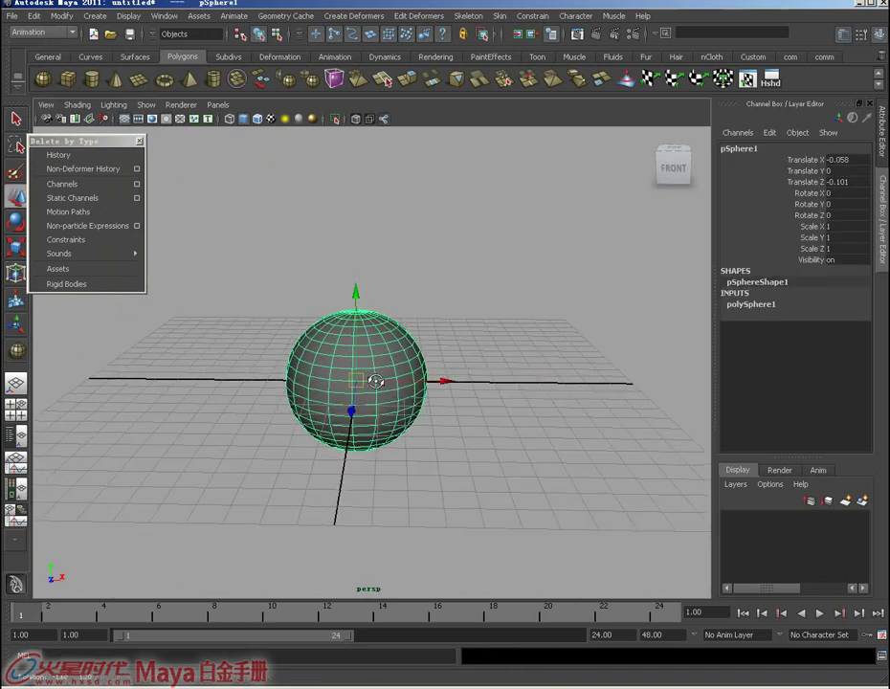
alt+drag(369, 316, 377, 372)
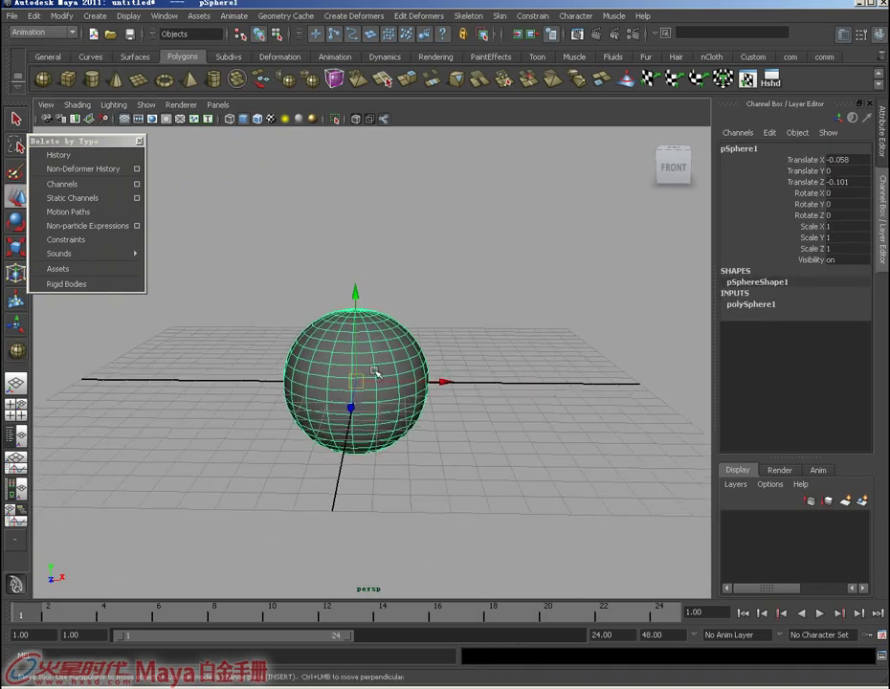
click(312, 81)
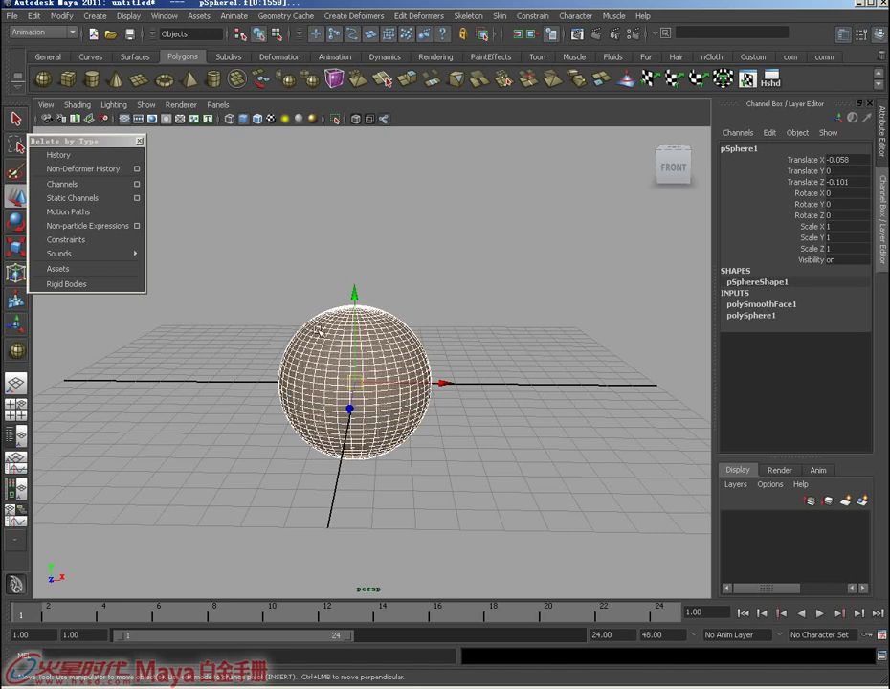
scroll(401, 374, up, 1)
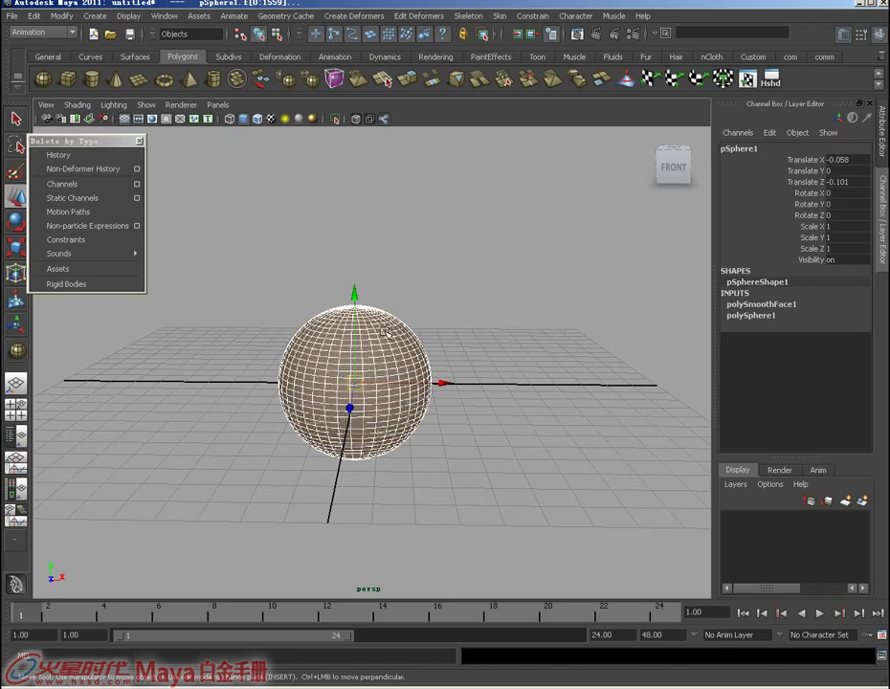
scroll(427, 342, up, 1)
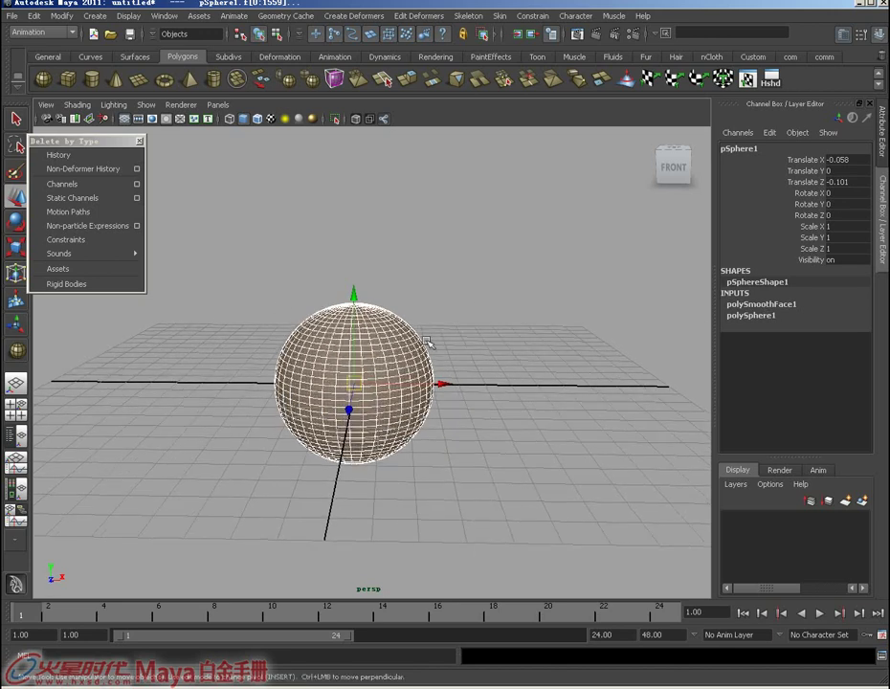
Step: Run Delete by Type > History on the sphere, undo it, and reselect the sphere before opening Skeleton
click(71, 156)
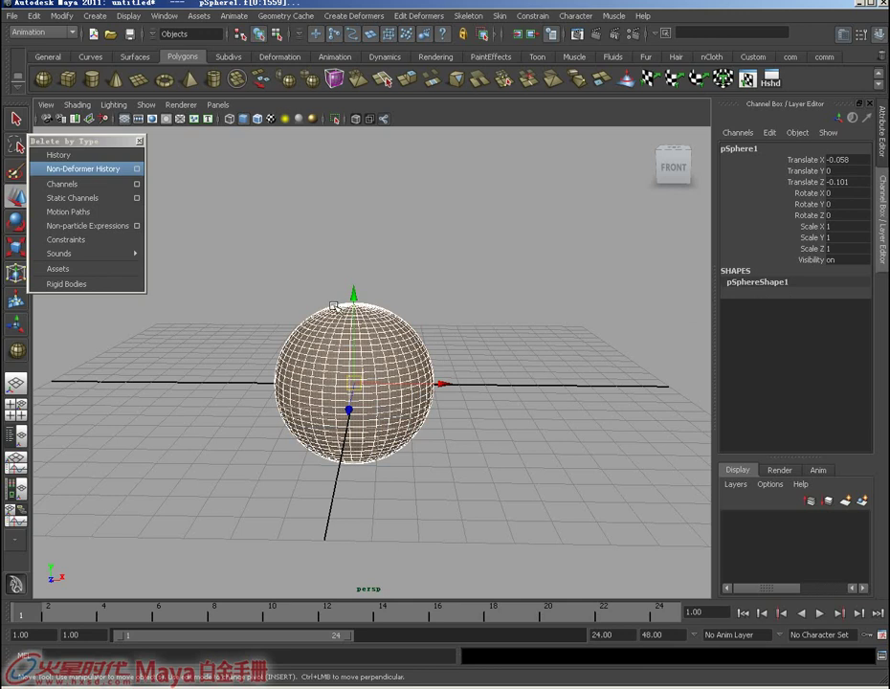
key(ctrl+z)
alt+drag(354, 324, 346, 312)
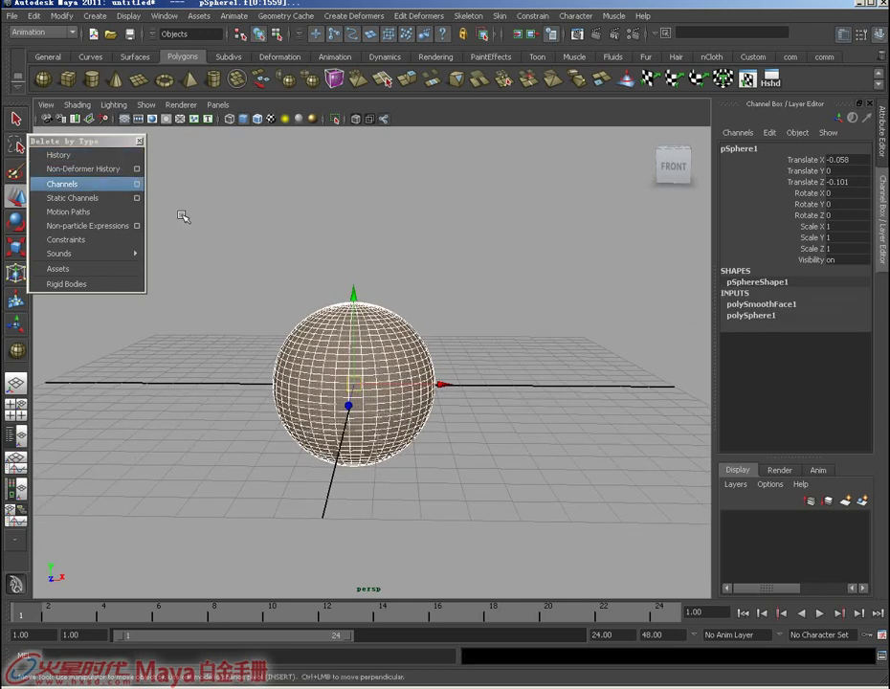
alt+drag(182, 215, 213, 225)
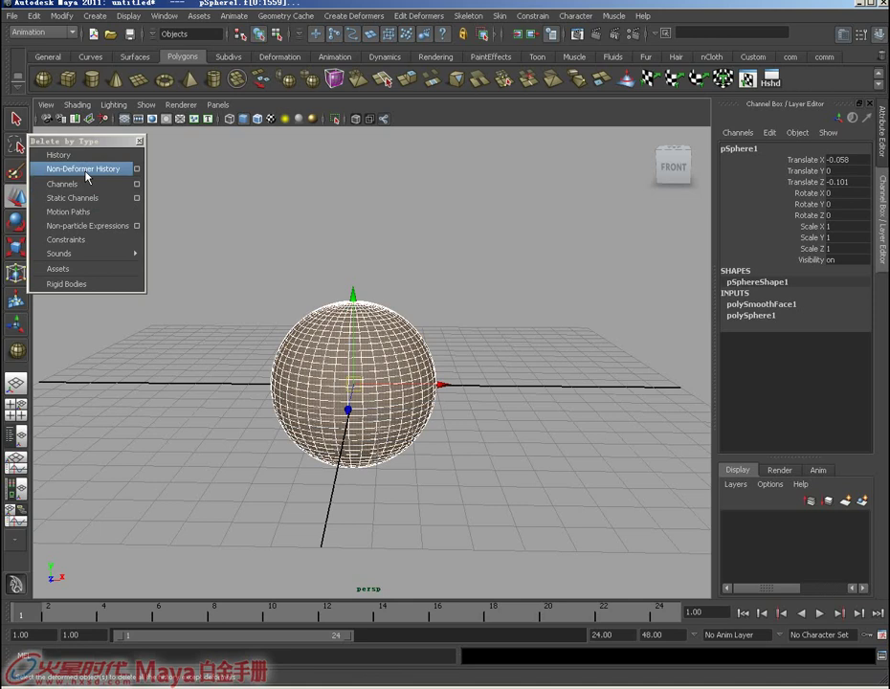
alt+drag(228, 233, 227, 227)
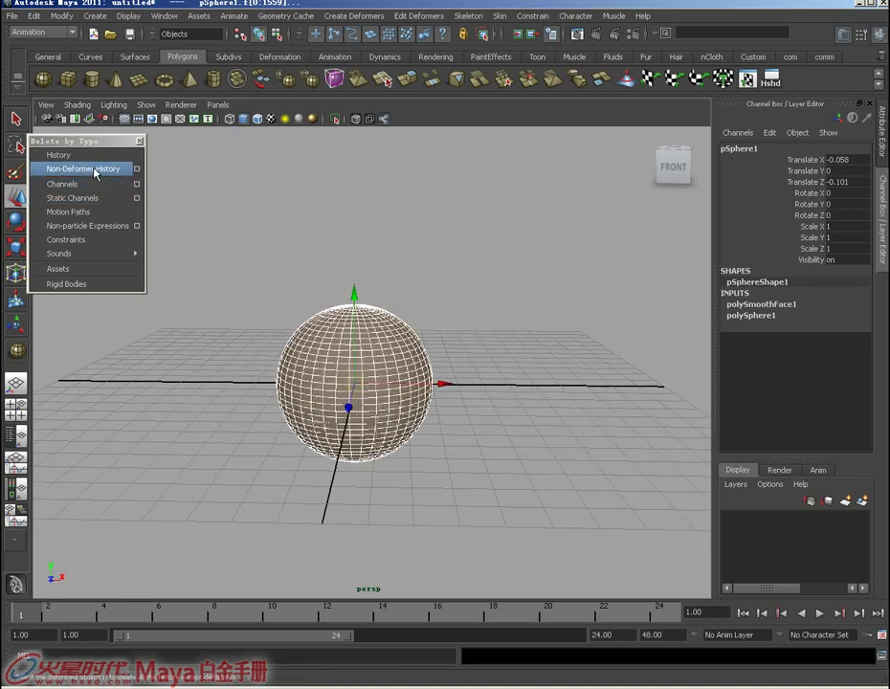
alt+drag(154, 230, 255, 270)
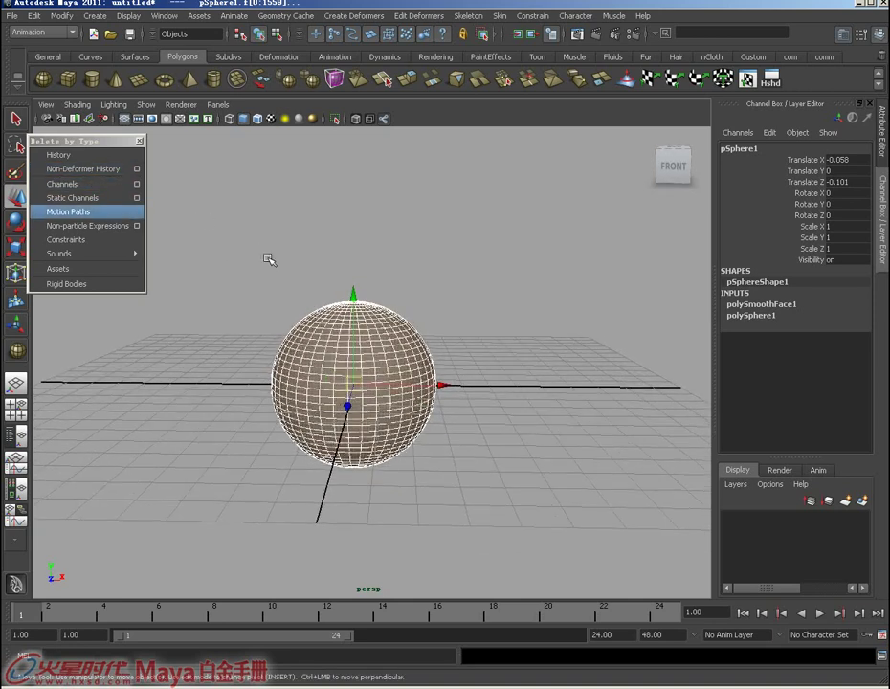
click(278, 268)
click(325, 335)
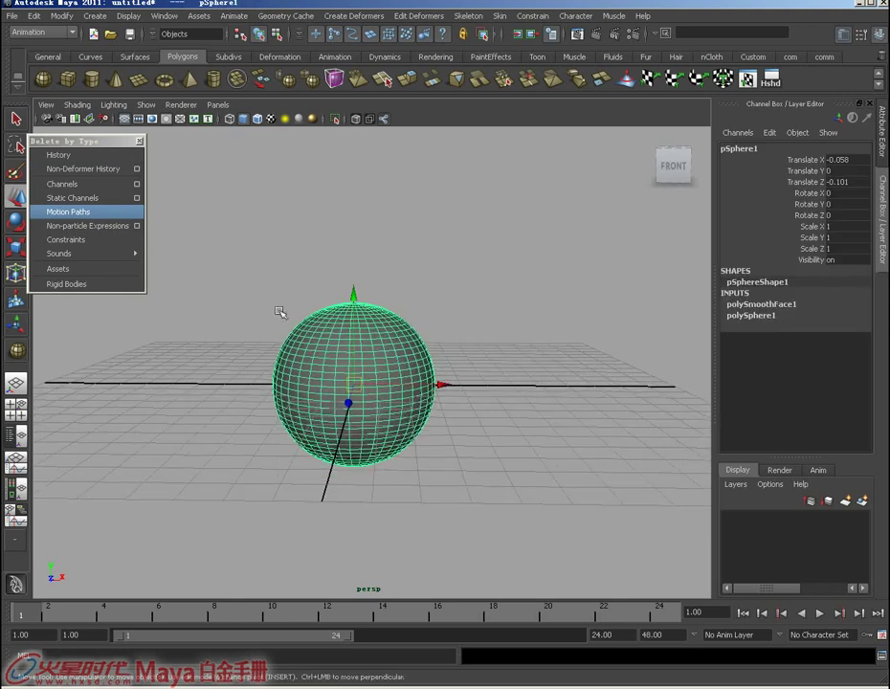
click(414, 16)
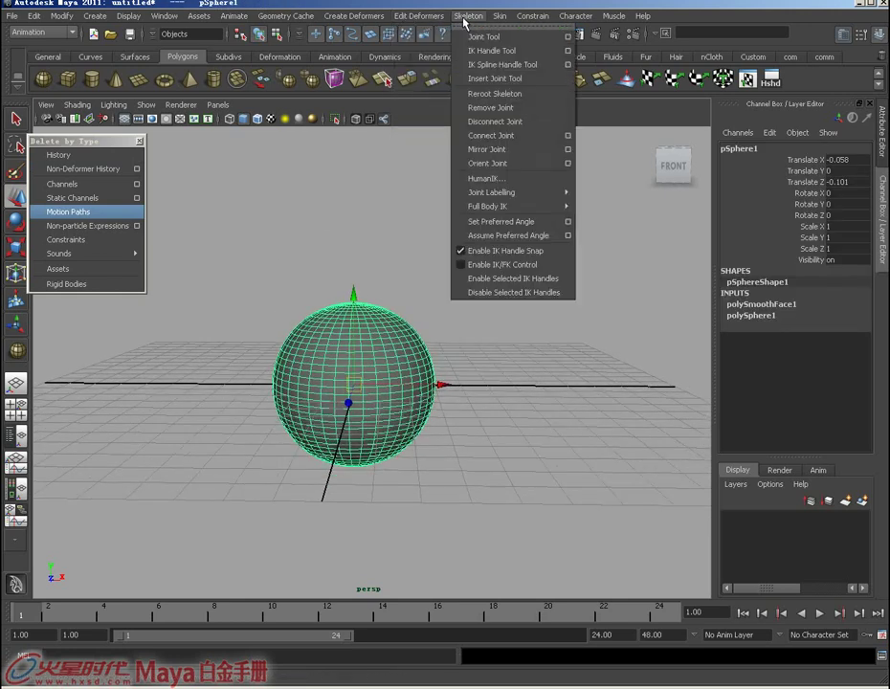
Step: In the front view, place joints at the sphere's top, centre and bottom, then select the sphere
click(484, 36)
alt+drag(435, 274, 376, 322)
key(space)
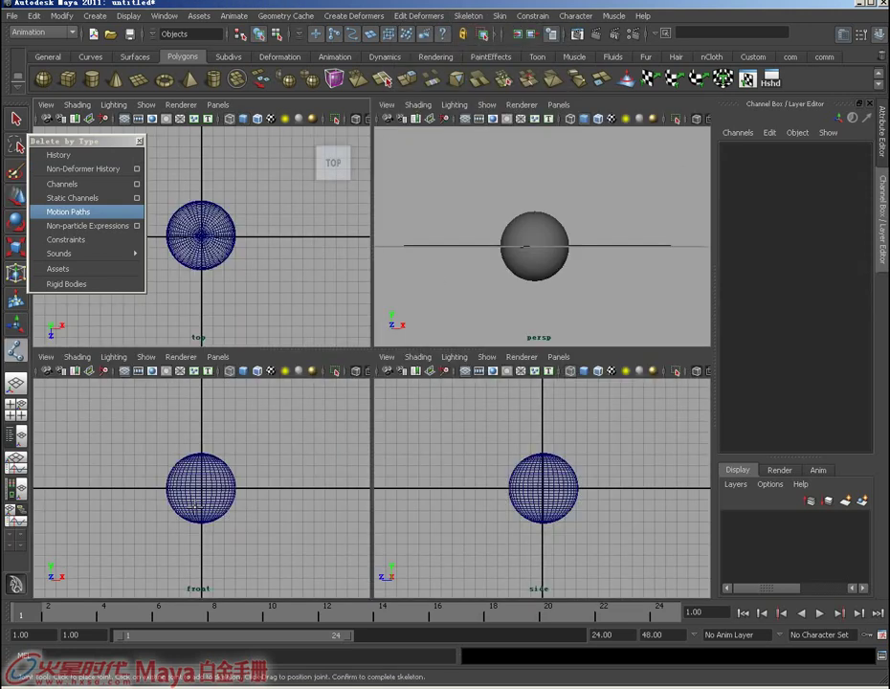
key(space)
click(371, 270)
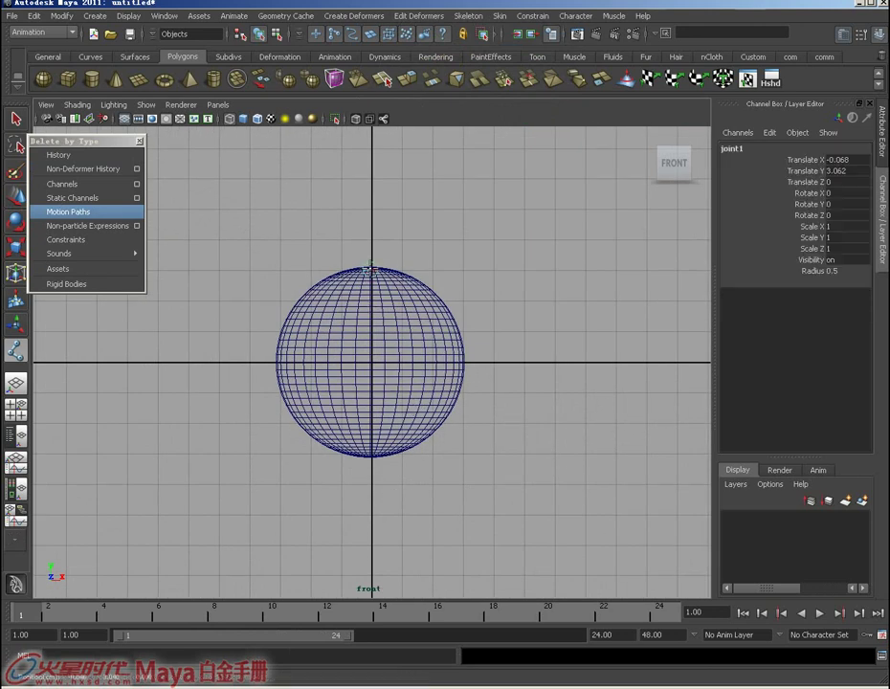
click(374, 375)
click(371, 450)
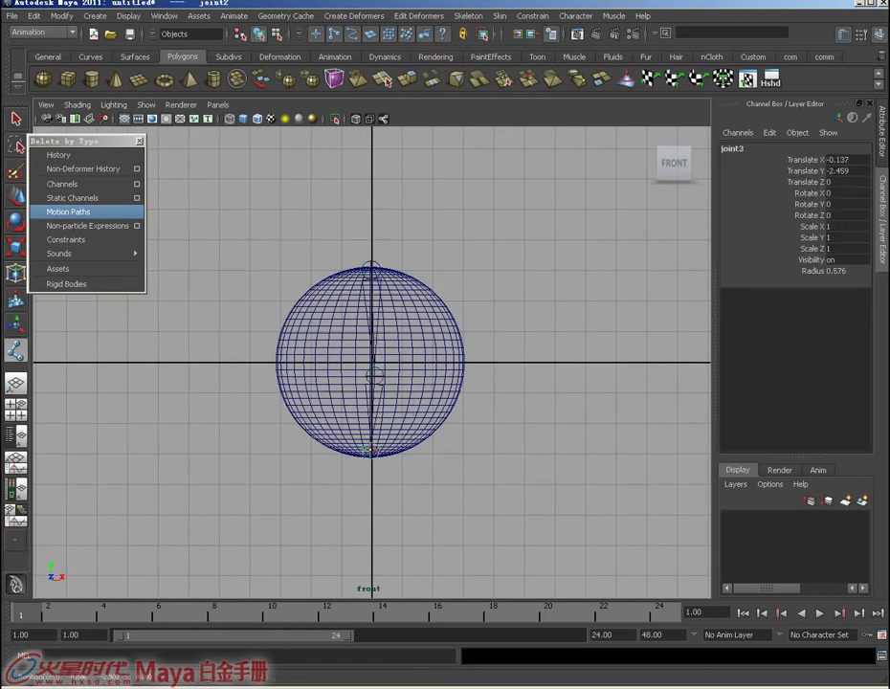
key(Return)
key(w)
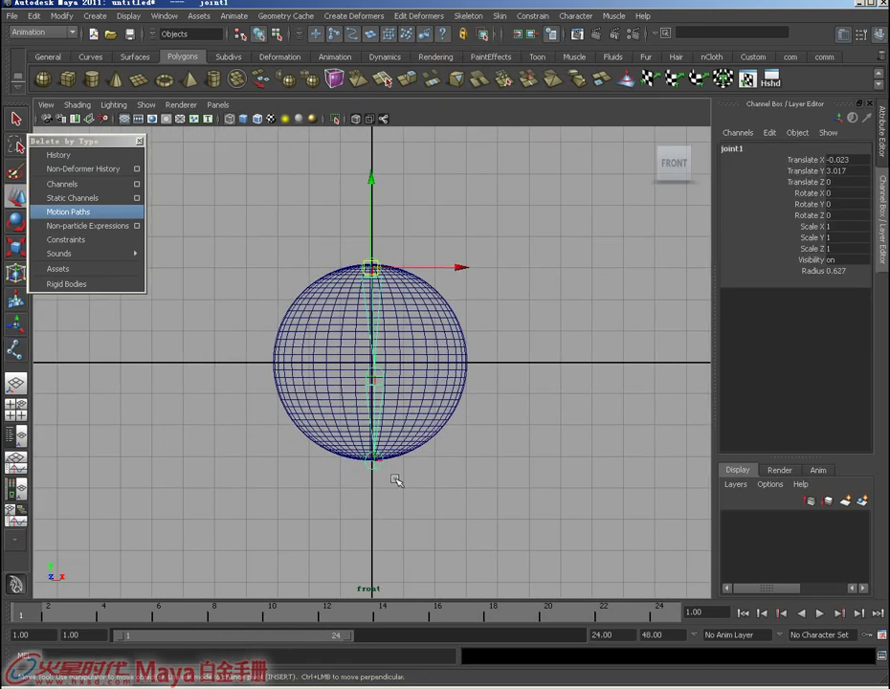
key(space)
click(423, 383)
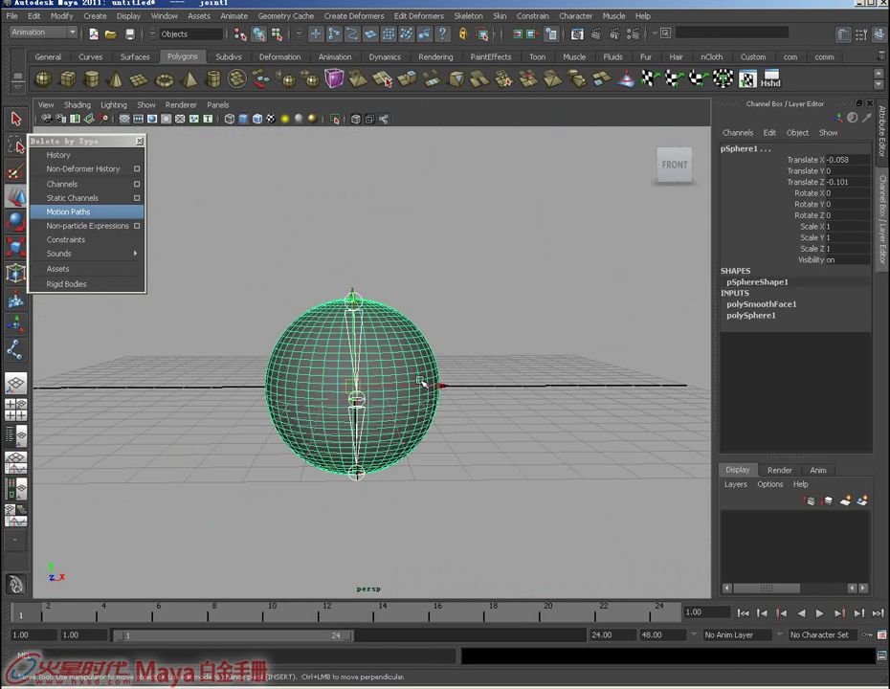
Step: Smooth-bind the sphere to the joint chain, adding skinCluster1
click(500, 17)
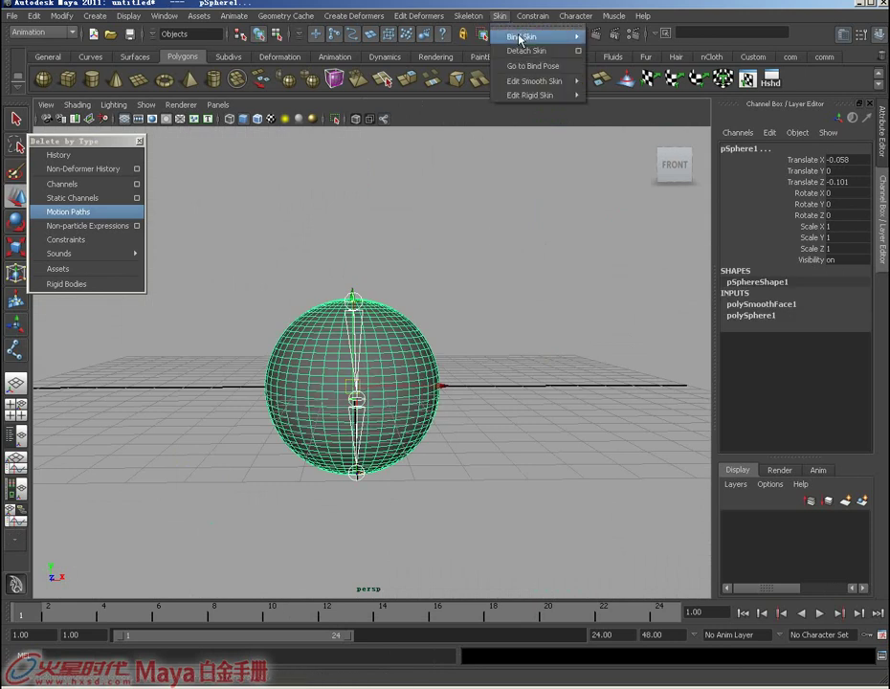
mouse_move(525, 36)
click(612, 42)
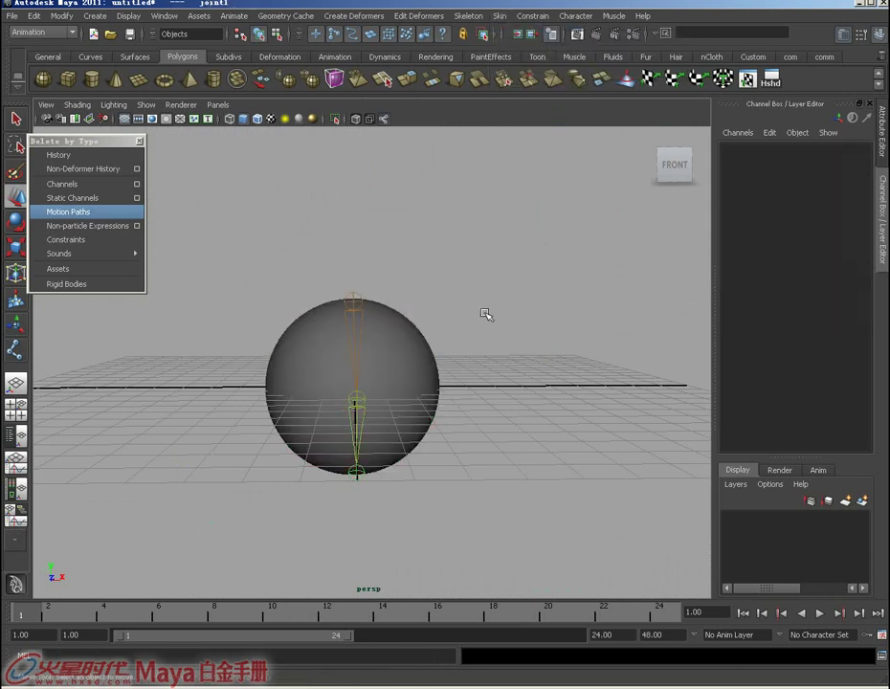
click(381, 364)
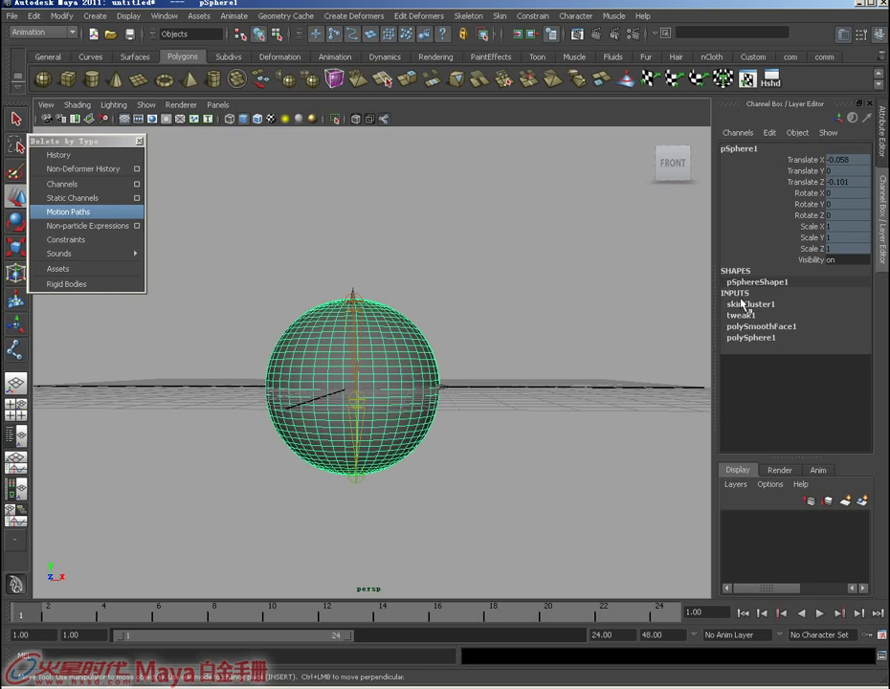
mouse_move(388, 326)
alt+mouse_down()
mouse_move(360, 332)
mouse_move(369, 391)
mouse_move(290, 312)
mouse_move(389, 312)
alt+mouse_up()
Step: Delete the bound sphere's history via Delete by Type > History, then undo it
click(77, 156)
key(ctrl+z)
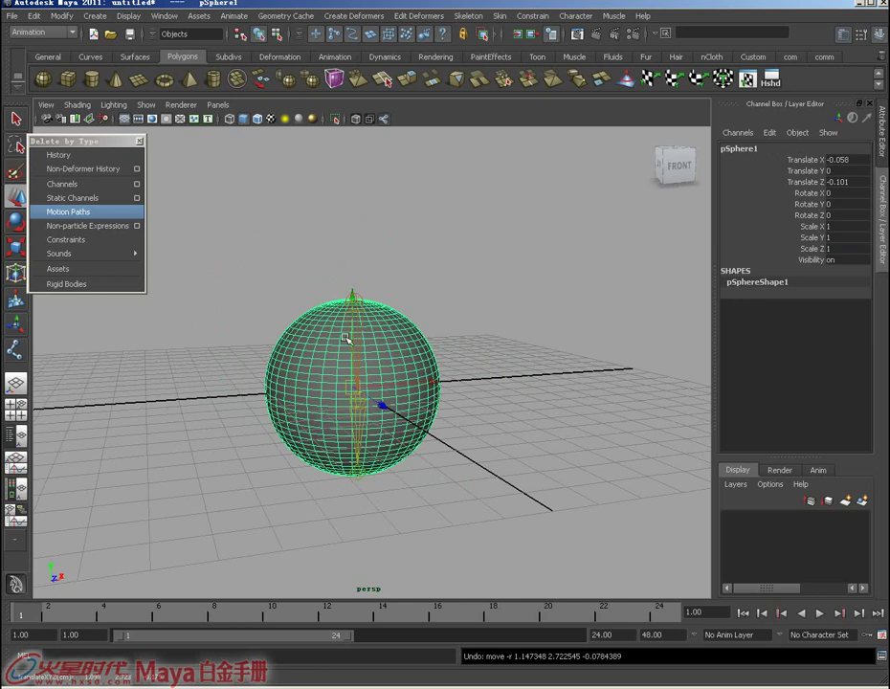
key(ctrl+z)
key(ctrl+z)
mouse_move(454, 369)
alt+mouse_down()
mouse_move(478, 320)
mouse_move(364, 304)
alt+mouse_up()
click(355, 308)
key(ctrl+z)
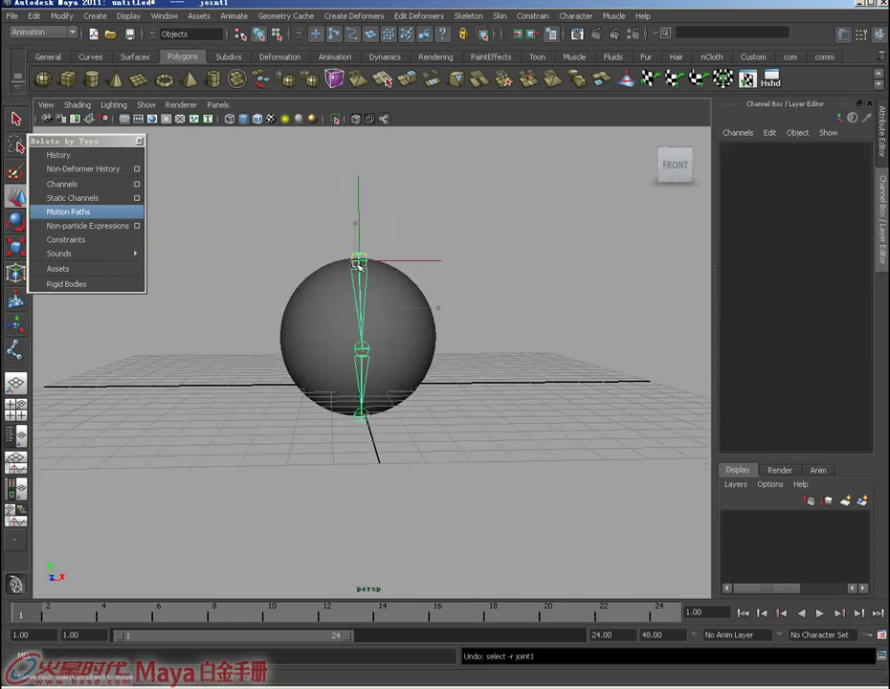
key(ctrl+z)
Step: Raise the top joint so the sphere follows, then reselect the sphere
alt+drag(389, 325, 420, 345)
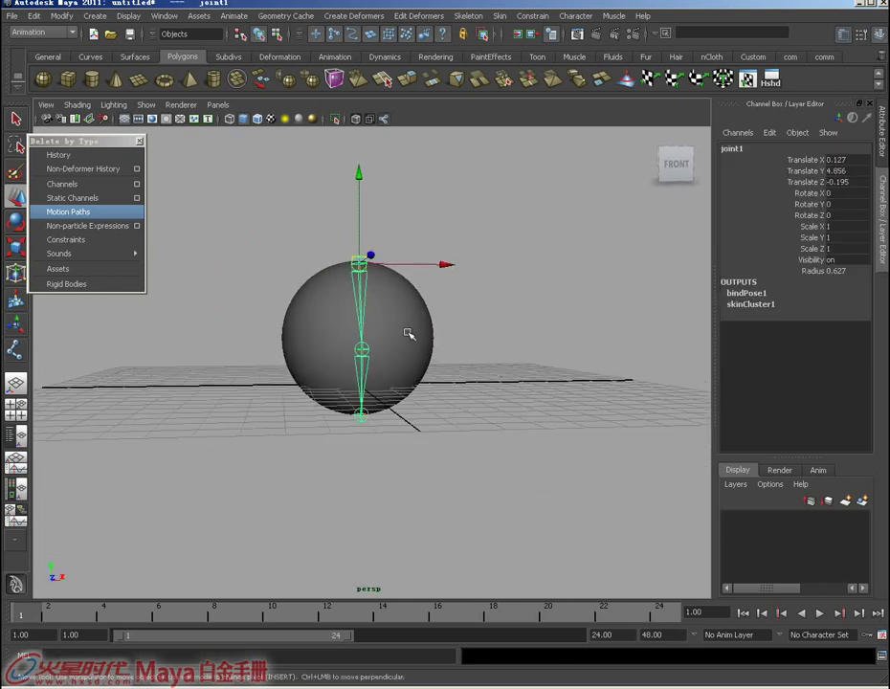
mouse_move(408, 332)
alt+right_down()
mouse_move(408, 372)
mouse_move(425, 364)
alt+right_up()
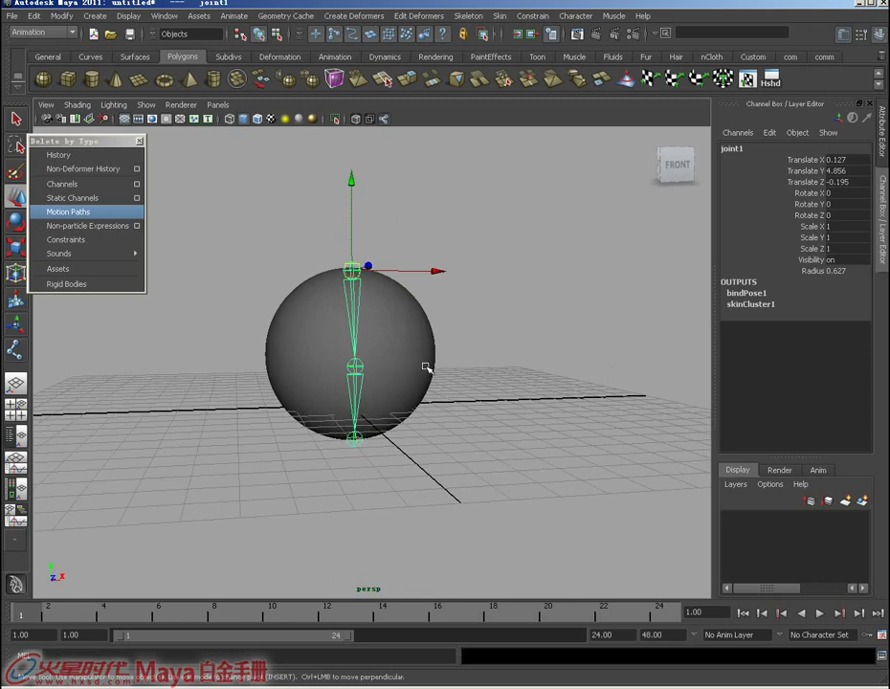
click(395, 316)
click(473, 298)
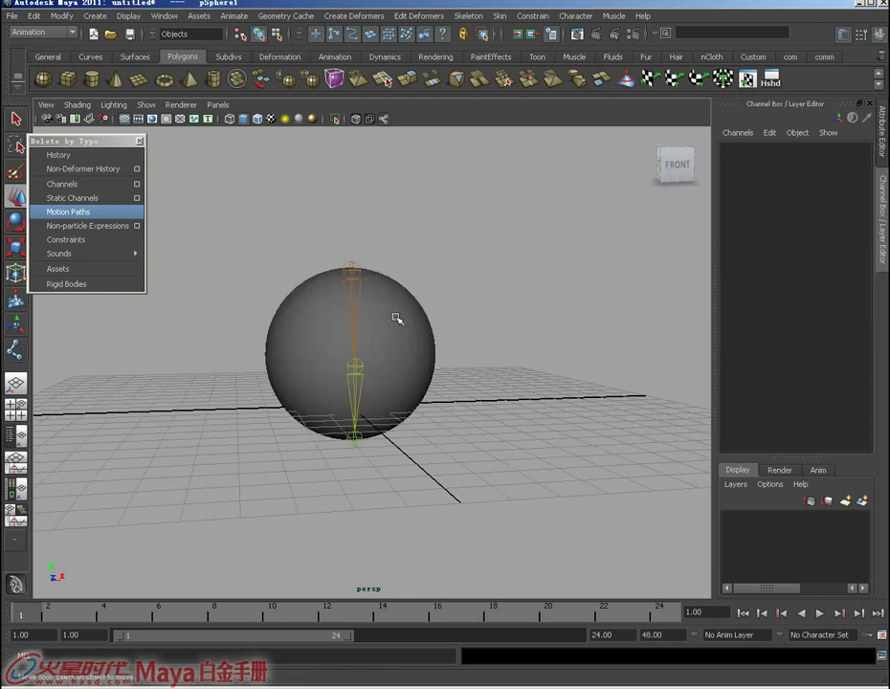
click(397, 318)
alt+drag(504, 308, 462, 296)
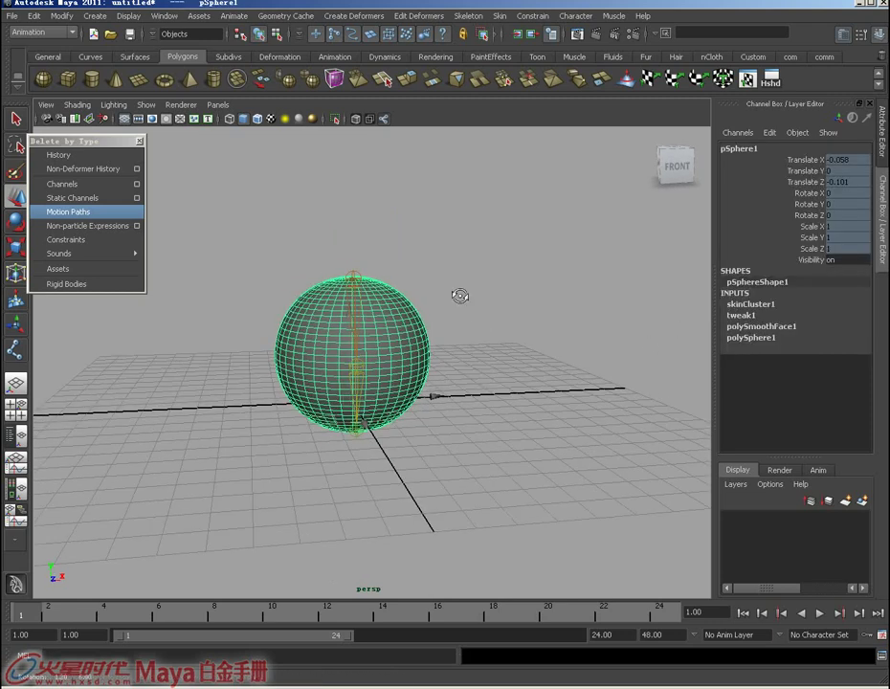
Step: Delete the sphere's non-deformer history and move the top joint to confirm the skin still follows
click(99, 172)
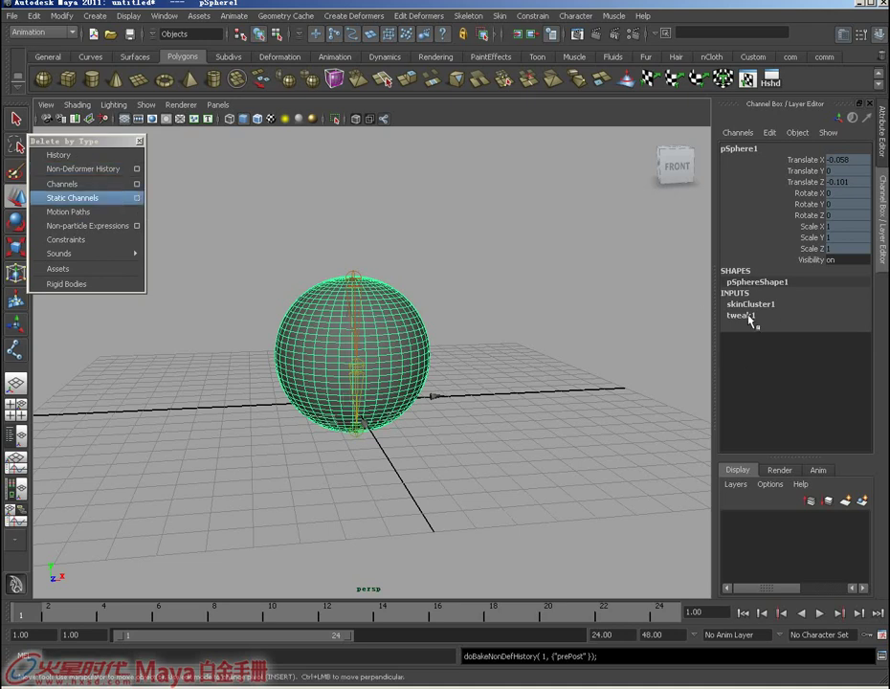
click(354, 279)
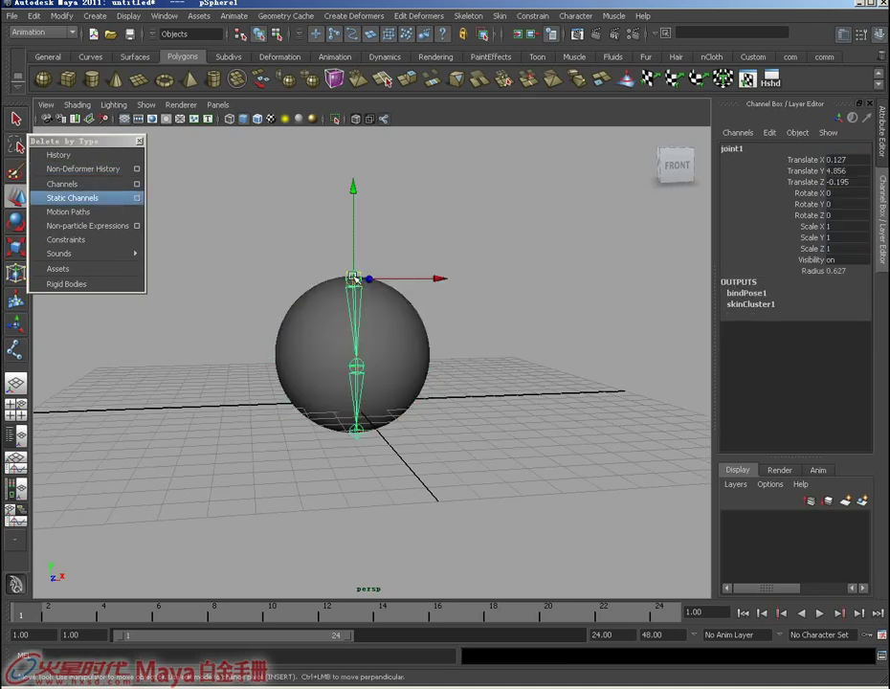
mouse_move(355, 279)
mouse_down()
mouse_move(466, 259)
mouse_move(362, 207)
mouse_move(372, 272)
mouse_move(462, 392)
mouse_up()
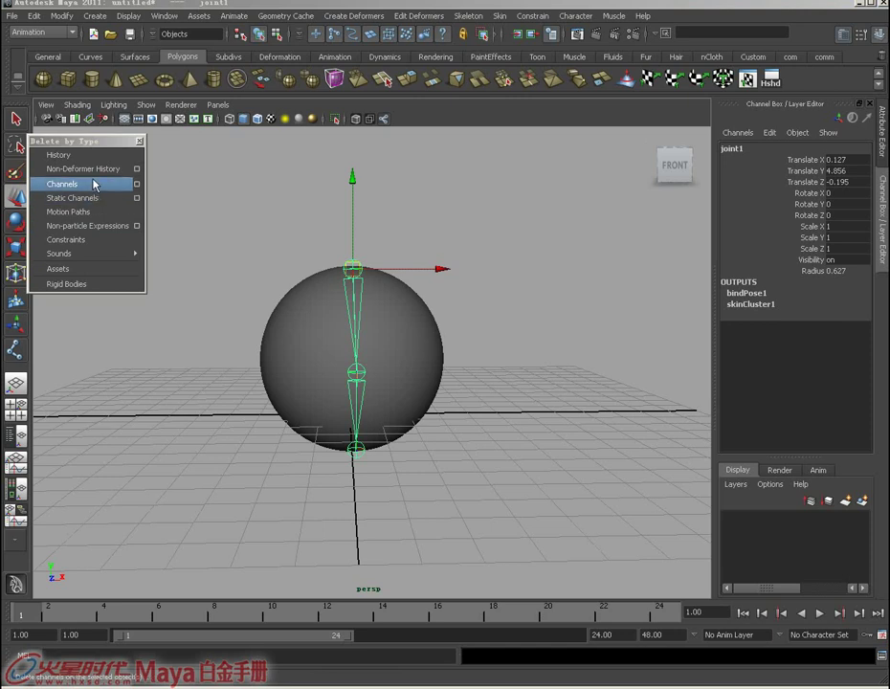
Step: Remove the joint chain and delete the sphere, leaving the grid empty
alt+drag(273, 239, 285, 256)
click(259, 218)
key(ctrl+z)
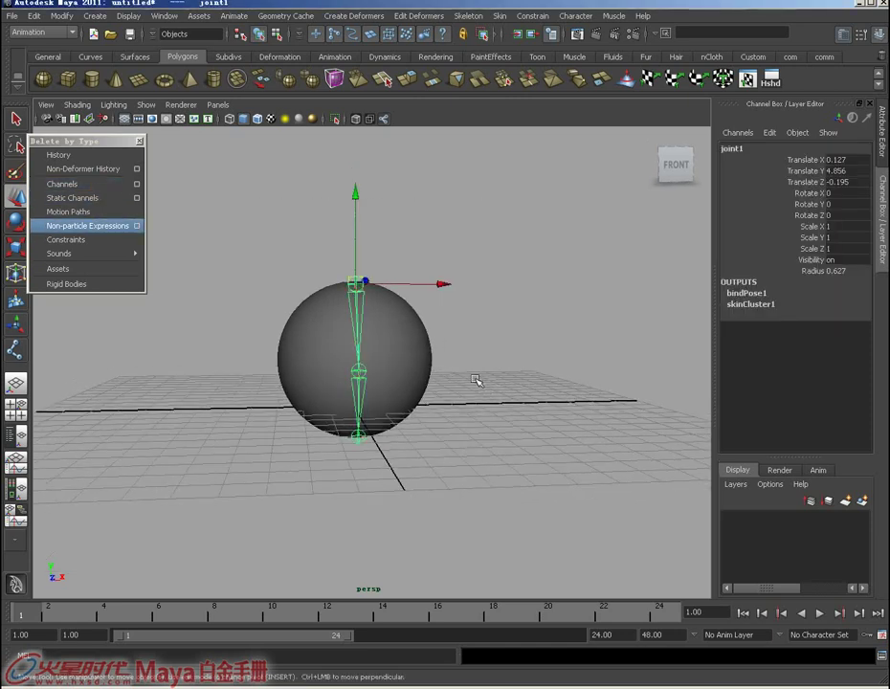
key(ctrl+z)
click(397, 382)
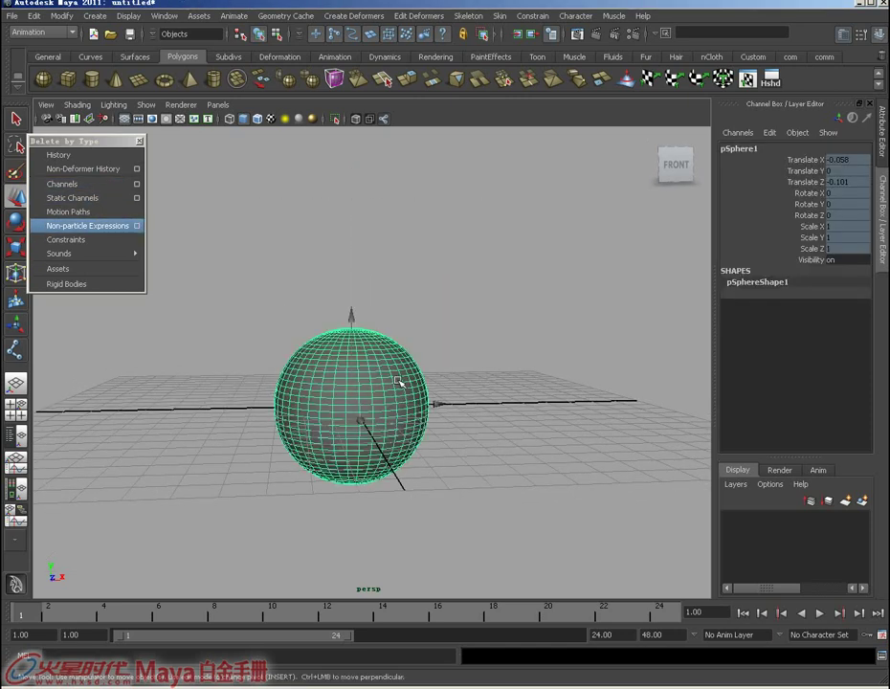
key(Delete)
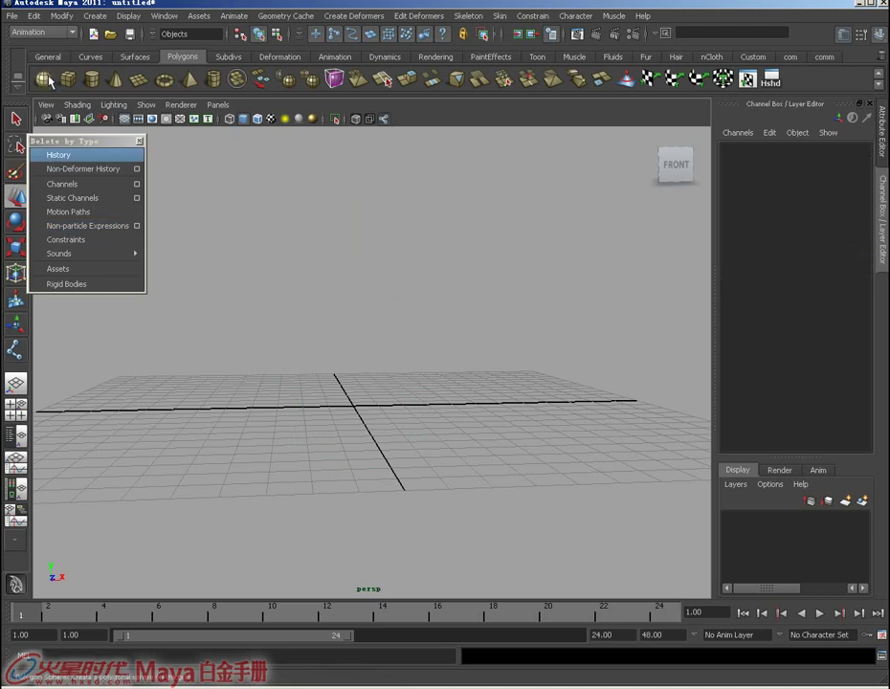
Step: Draw a new polygon sphere and key all its channels with S
click(43, 79)
drag(361, 404, 415, 410)
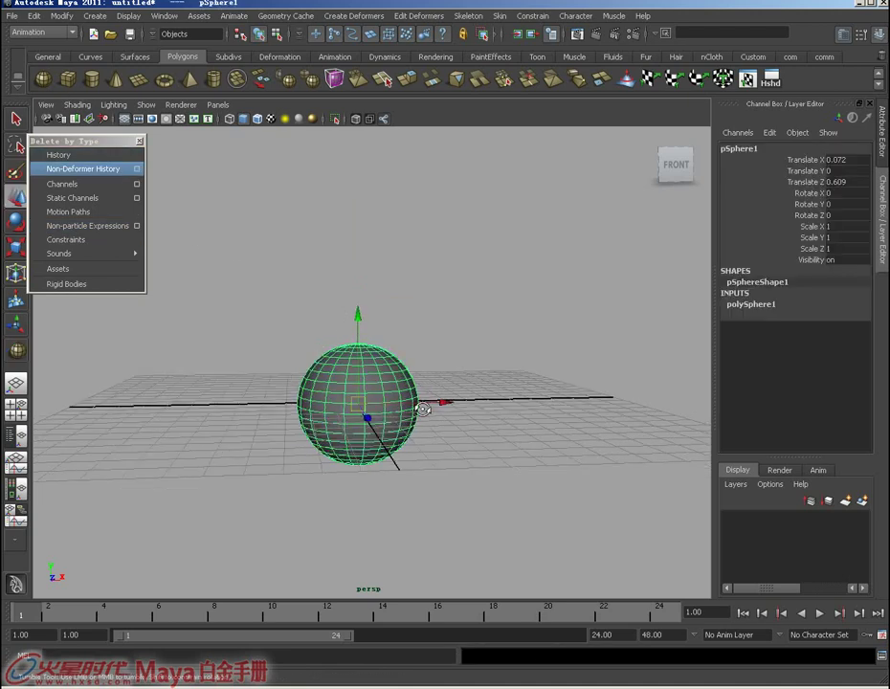
key(s)
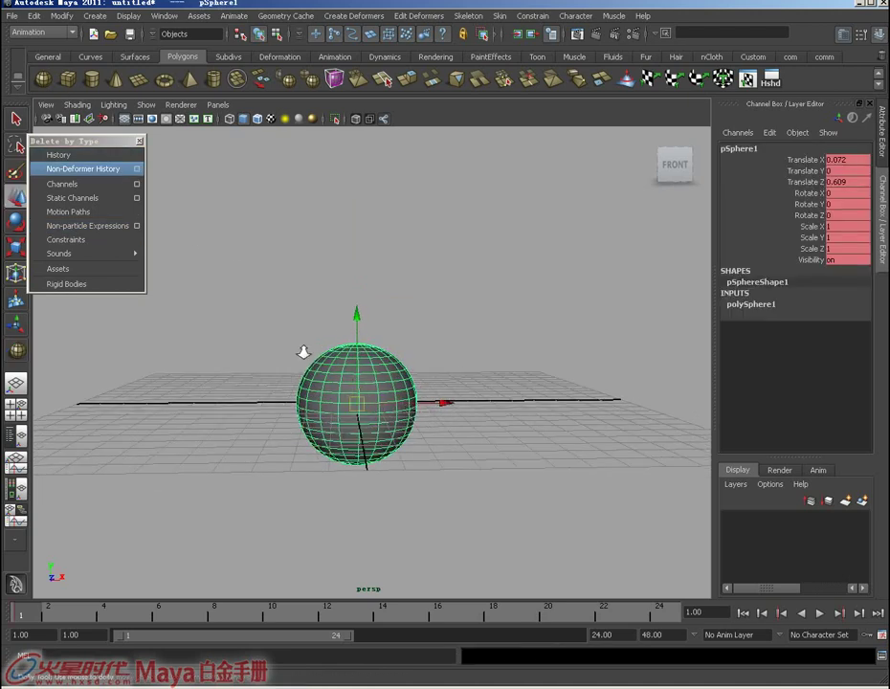
scroll(304, 354, down, 2)
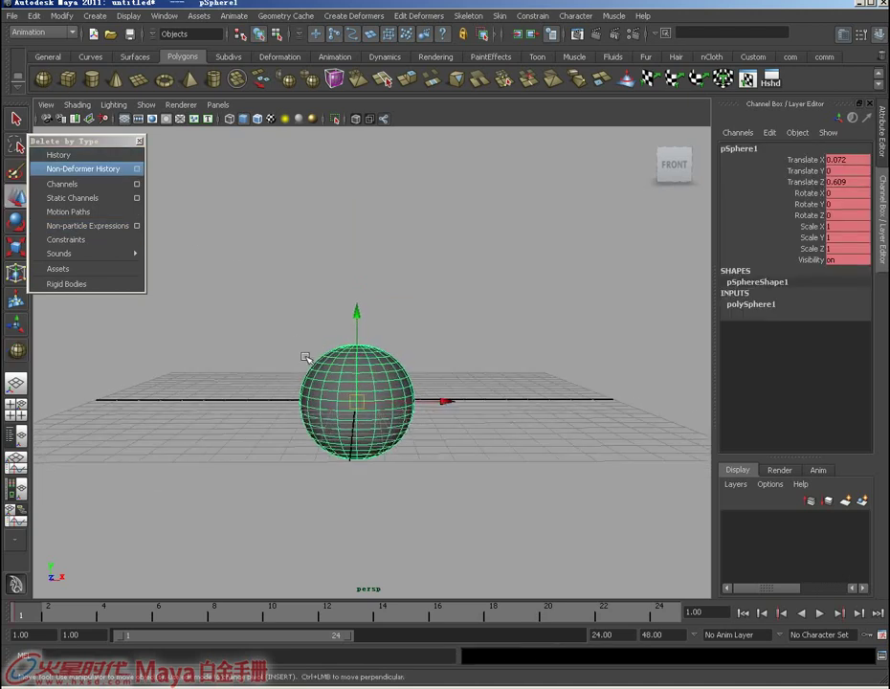
Step: Delete the sphere's channels, undo, then apply Delete by Type > Static Channels instead
click(88, 184)
alt+drag(290, 308, 497, 273)
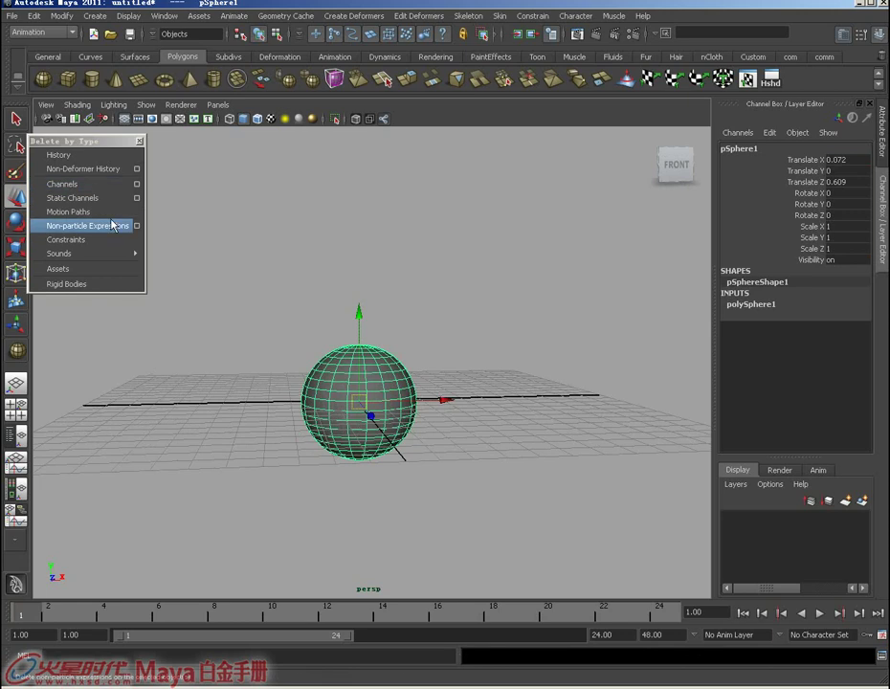
key(ctrl+z)
scroll(229, 277, up, 1)
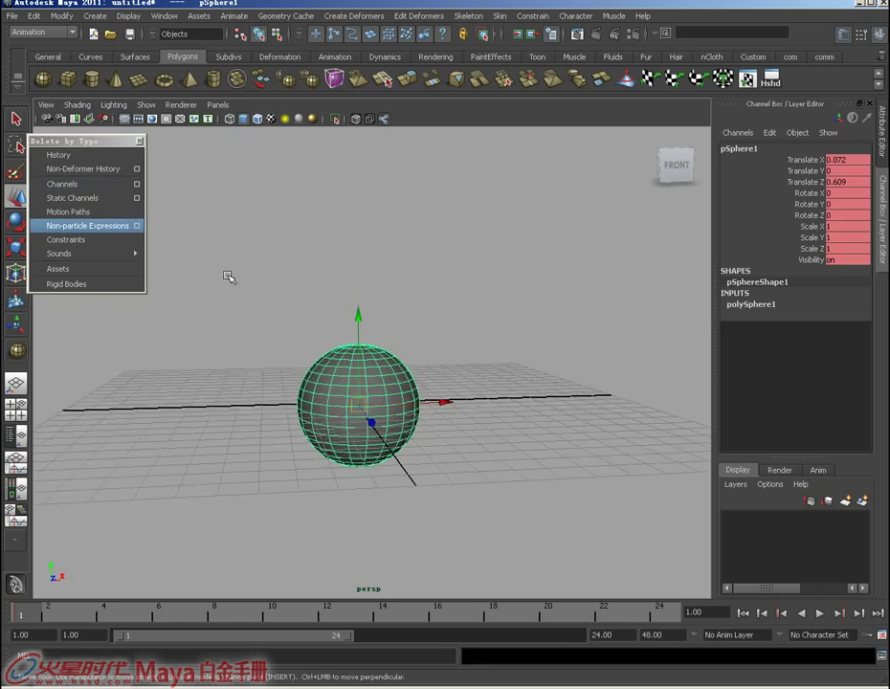
click(81, 201)
mouse_move(292, 259)
alt+mouse_down()
mouse_move(294, 272)
mouse_move(267, 254)
mouse_move(266, 294)
mouse_move(231, 277)
alt+mouse_up()
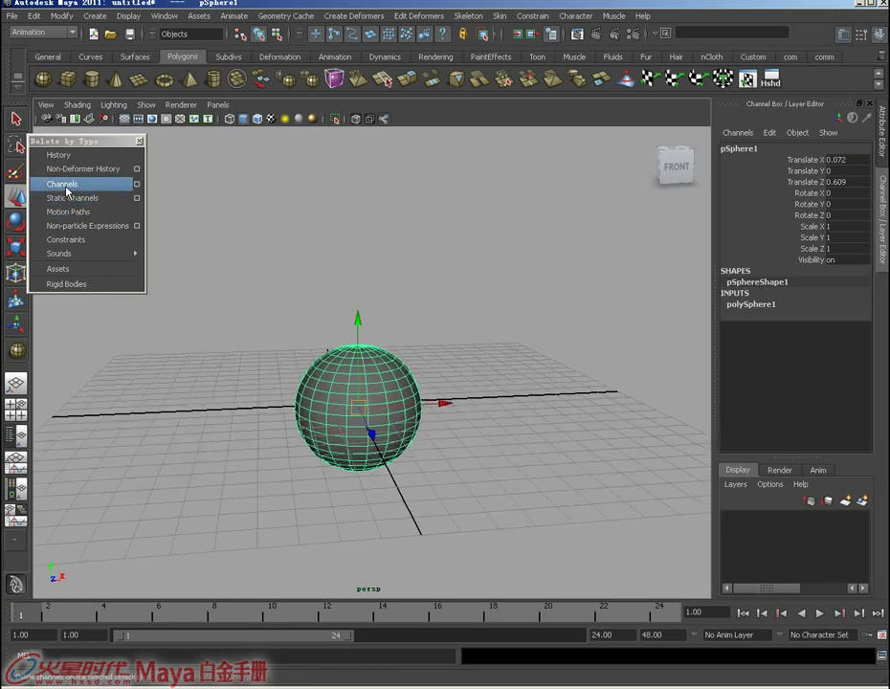
alt+drag(298, 284, 322, 295)
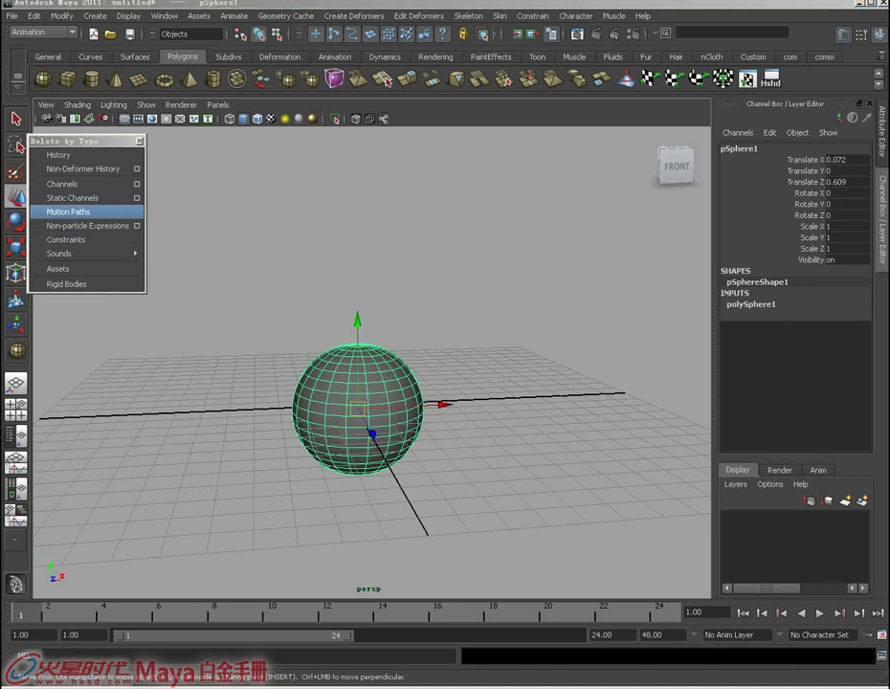
click(136, 184)
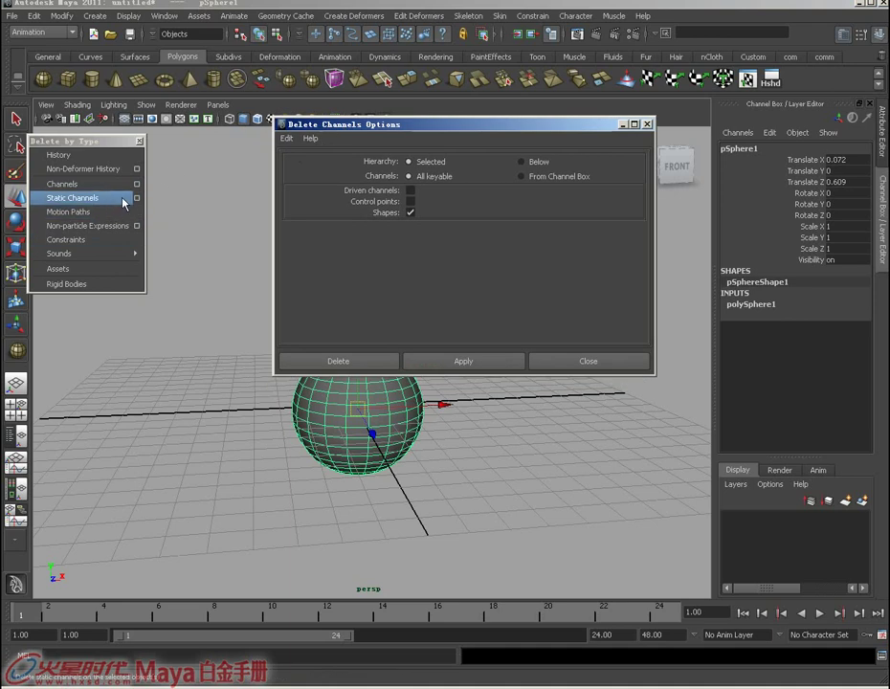
click(139, 199)
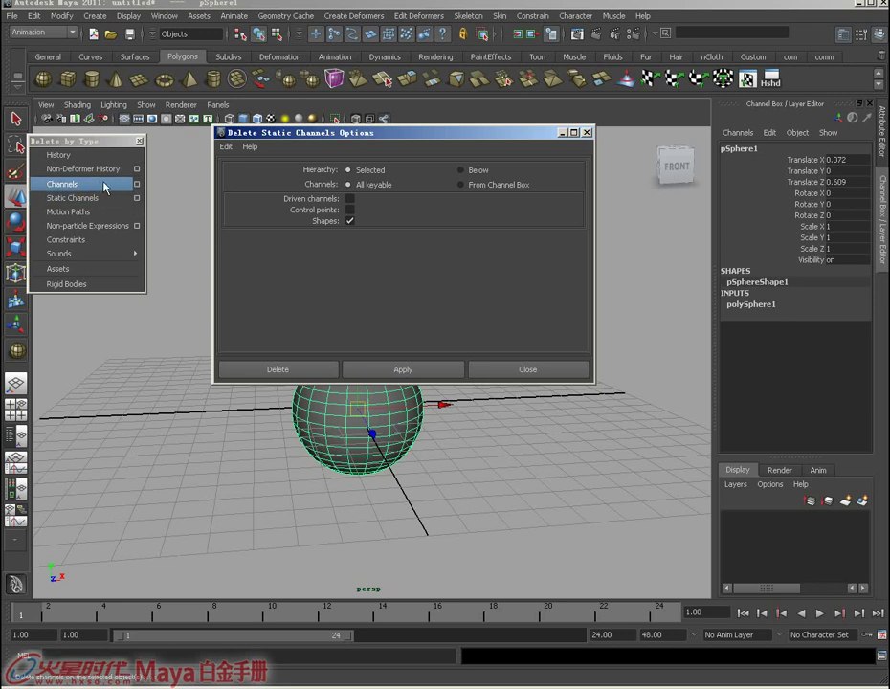
click(528, 369)
Step: Delete the old sphere and draw a large NURBS circle around the grid centre
click(560, 469)
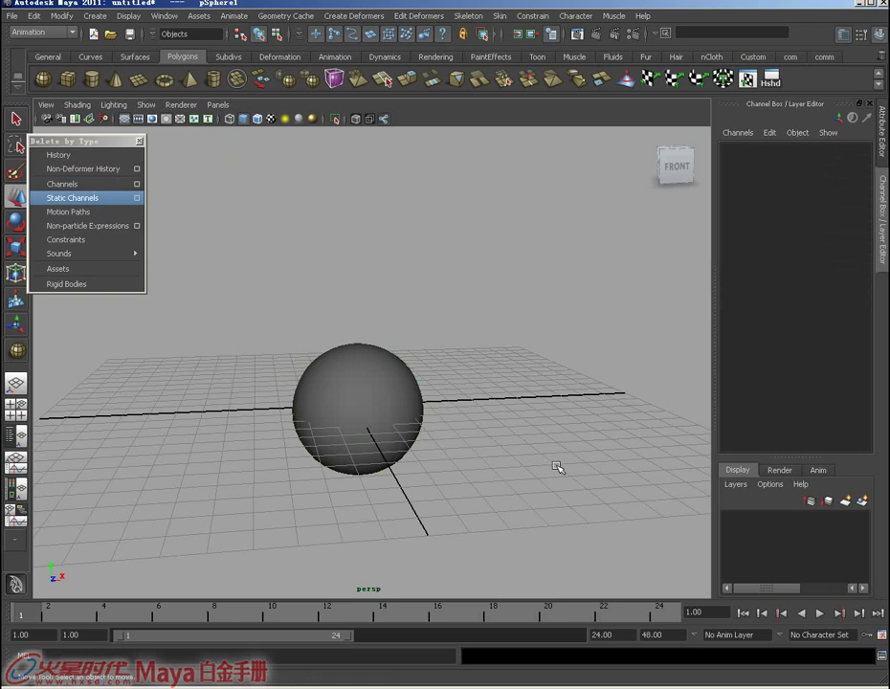
drag(552, 467, 275, 299)
key(Delete)
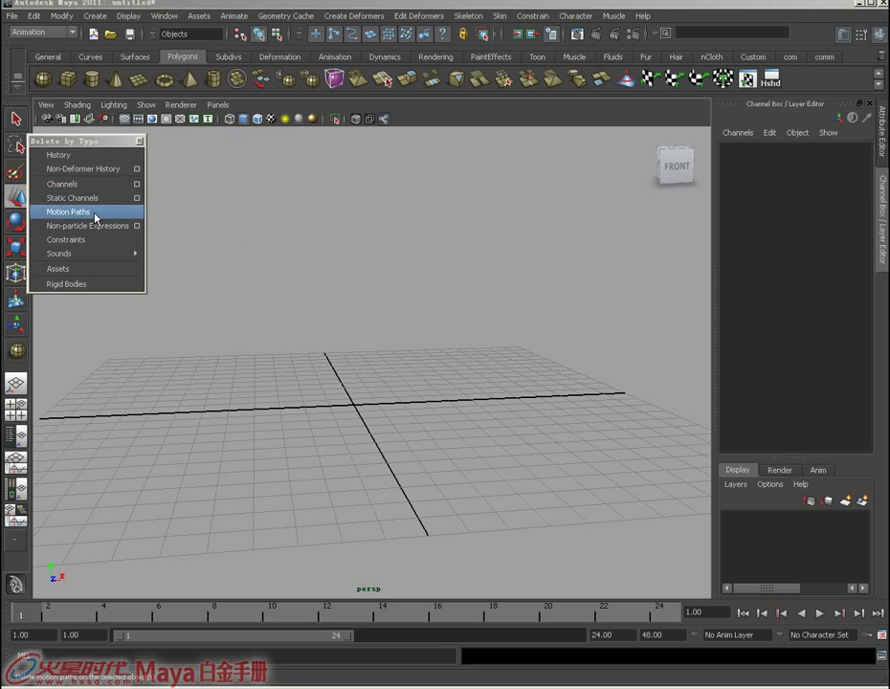
click(90, 57)
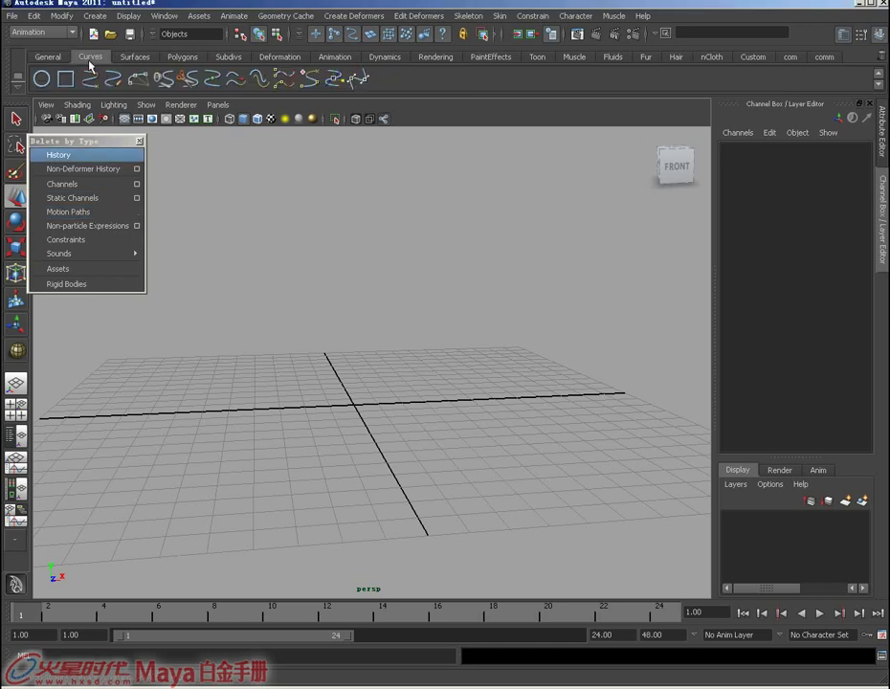
click(42, 80)
drag(357, 411, 500, 465)
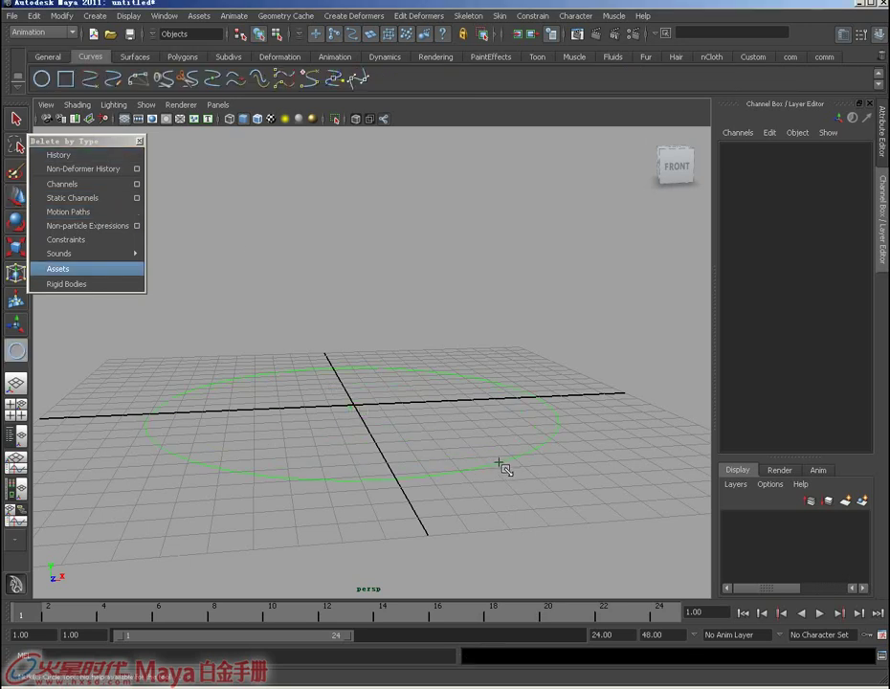
Step: Create a small polygon sphere at the circle's centre and add the circle to the selection
click(182, 56)
click(42, 79)
drag(354, 409, 367, 408)
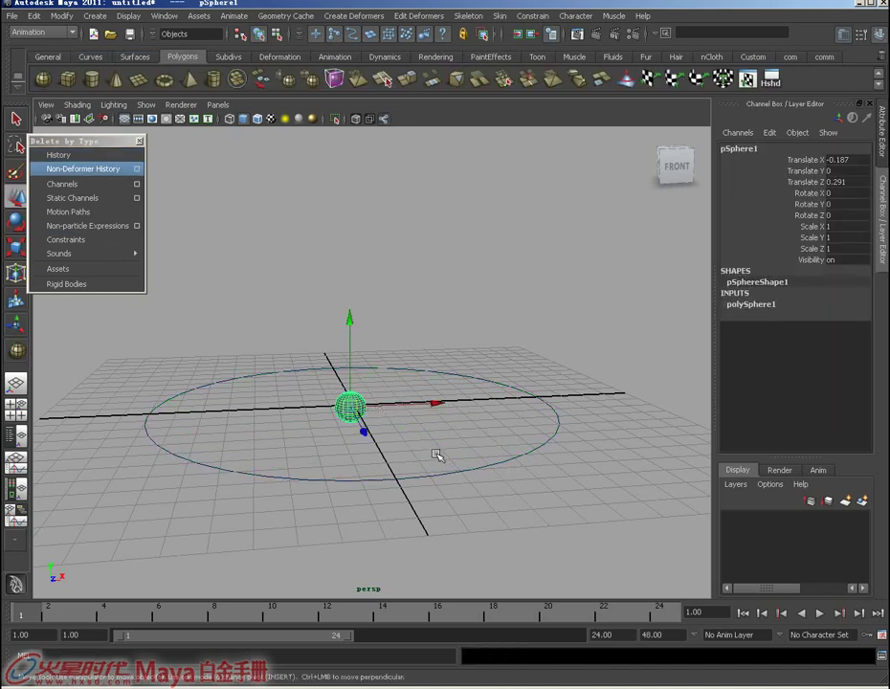
shift+click(458, 482)
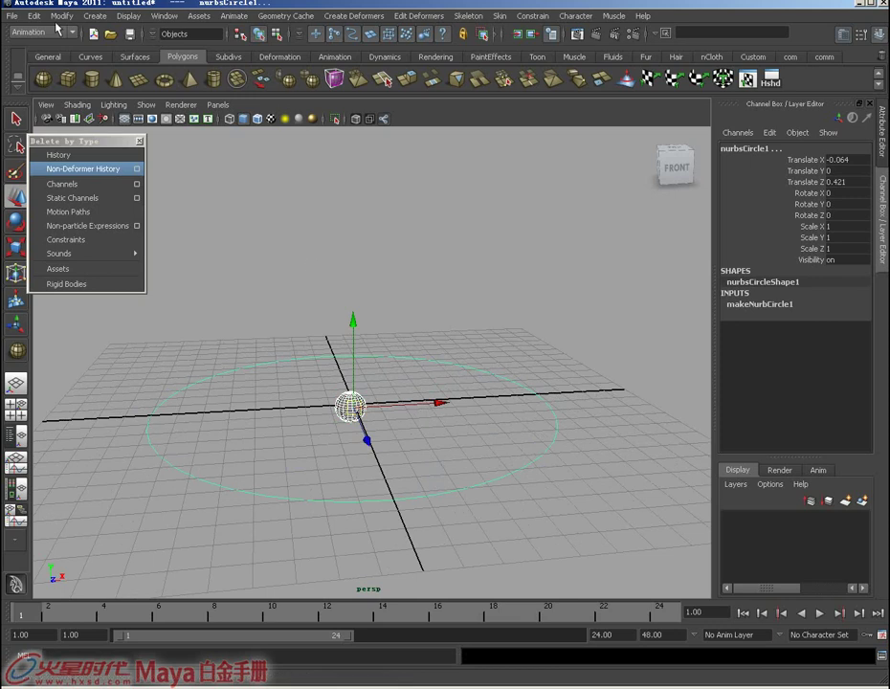
click(234, 15)
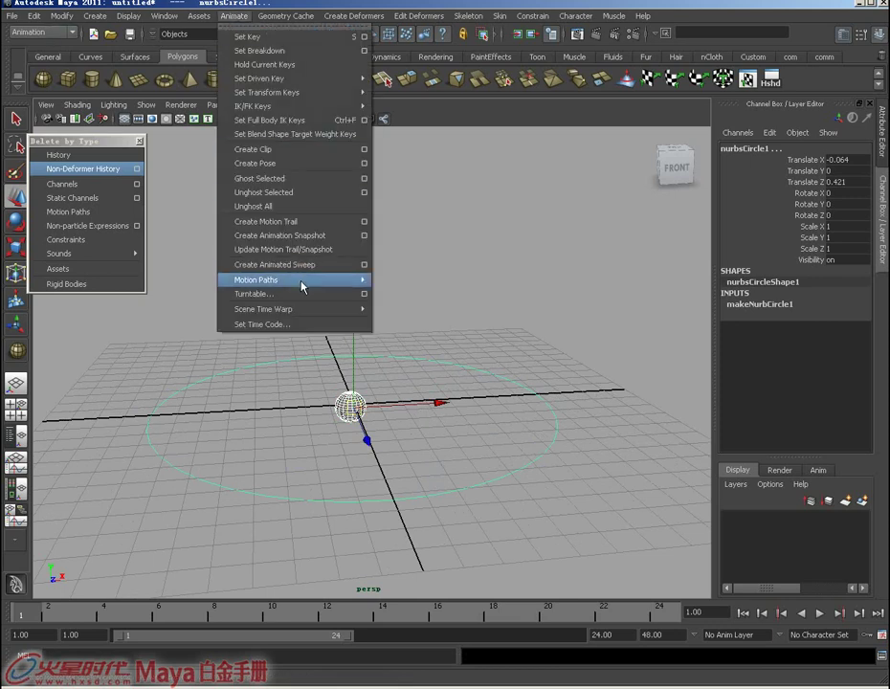
Step: Attach pSphere1 to nurbsCircle1 as a motion path and play back to watch it travel
mouse_move(288, 280)
click(421, 299)
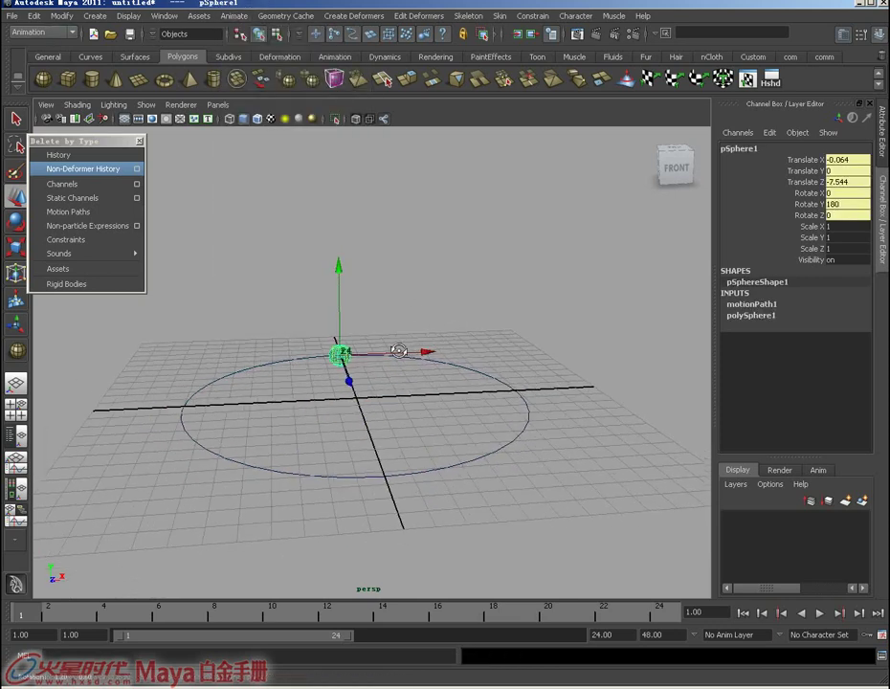
click(820, 614)
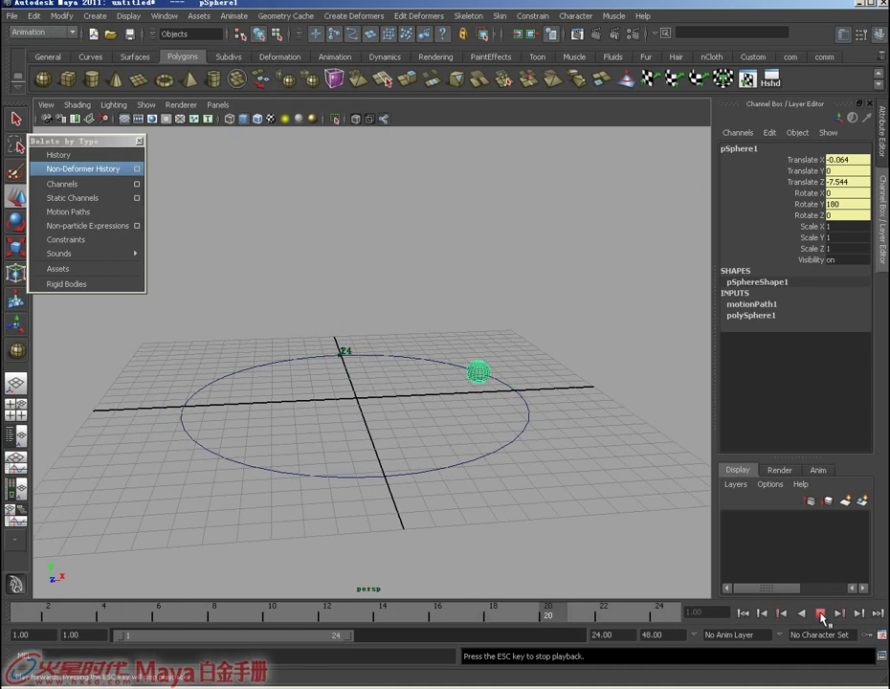
click(821, 613)
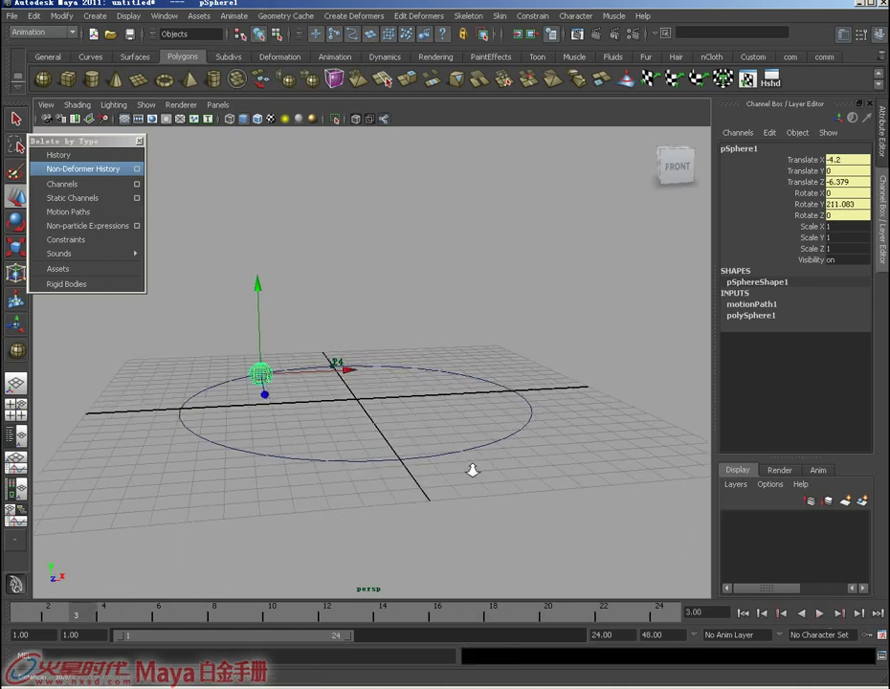
alt+drag(472, 470, 381, 407)
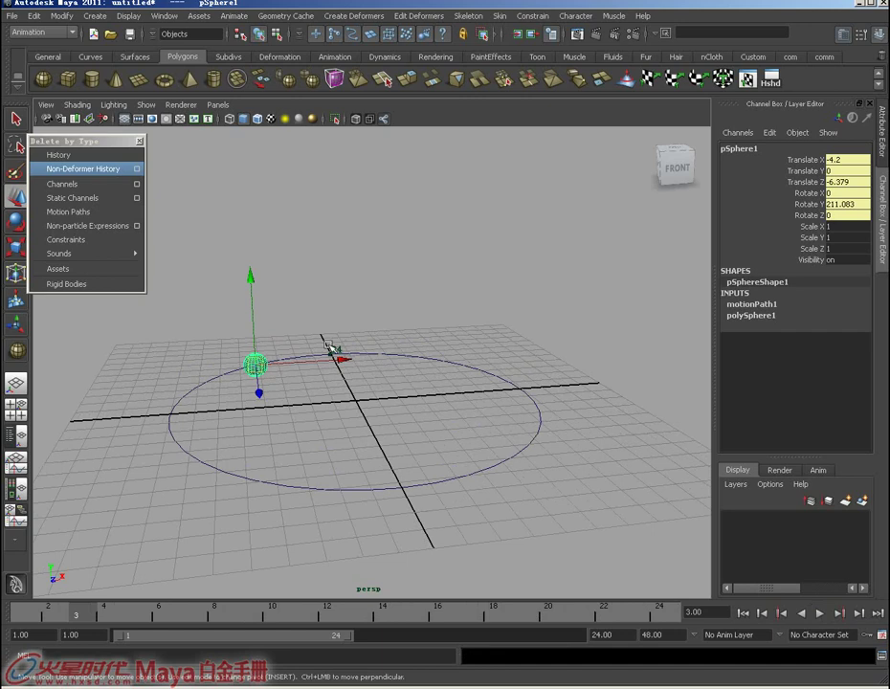
Step: Delete the motion path via Delete by Type > Motion Paths, check playback, then undo
click(102, 212)
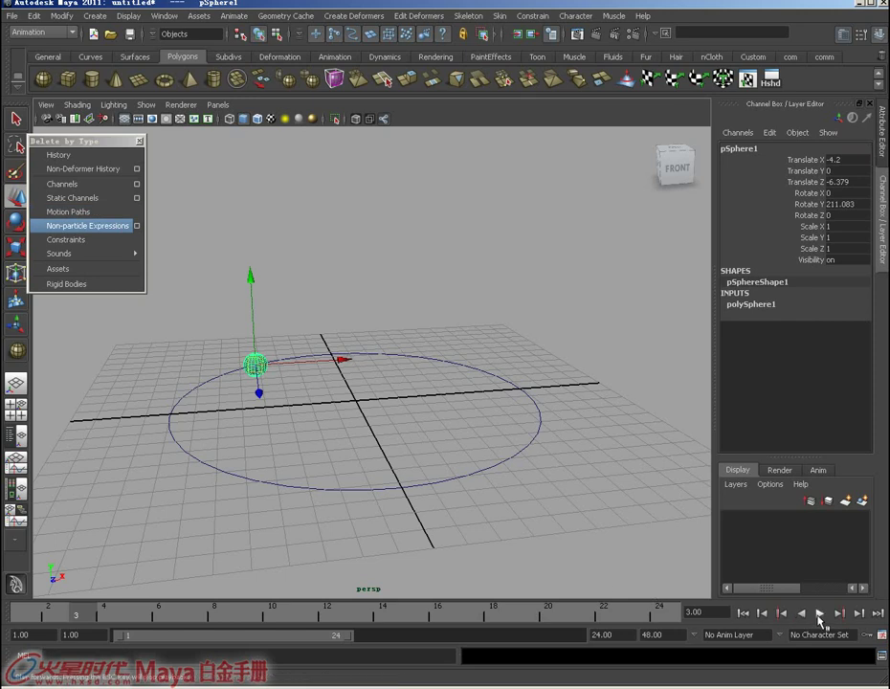
click(820, 614)
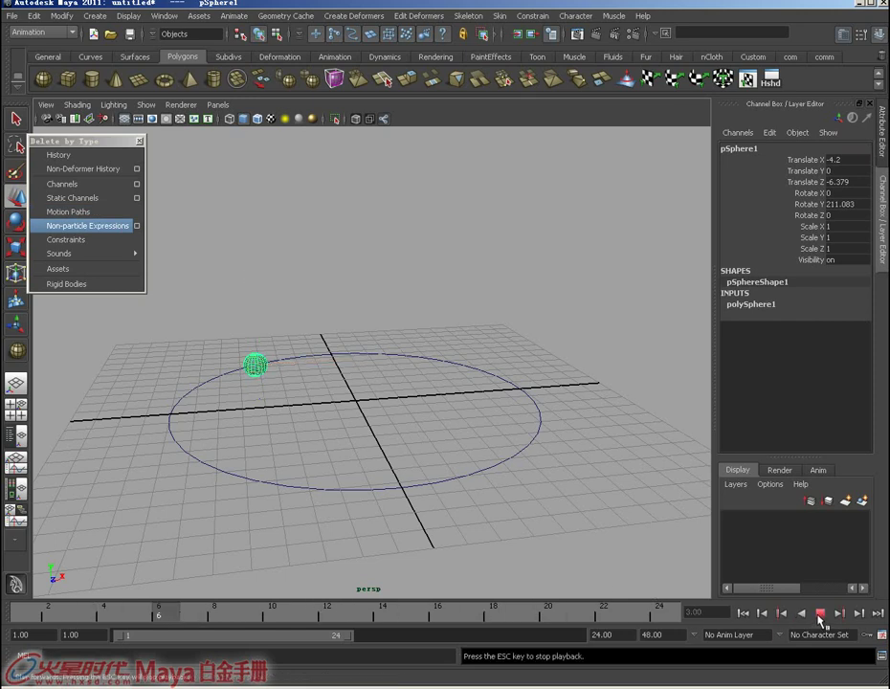
click(820, 617)
key(ctrl+z)
key(ctrl+z)
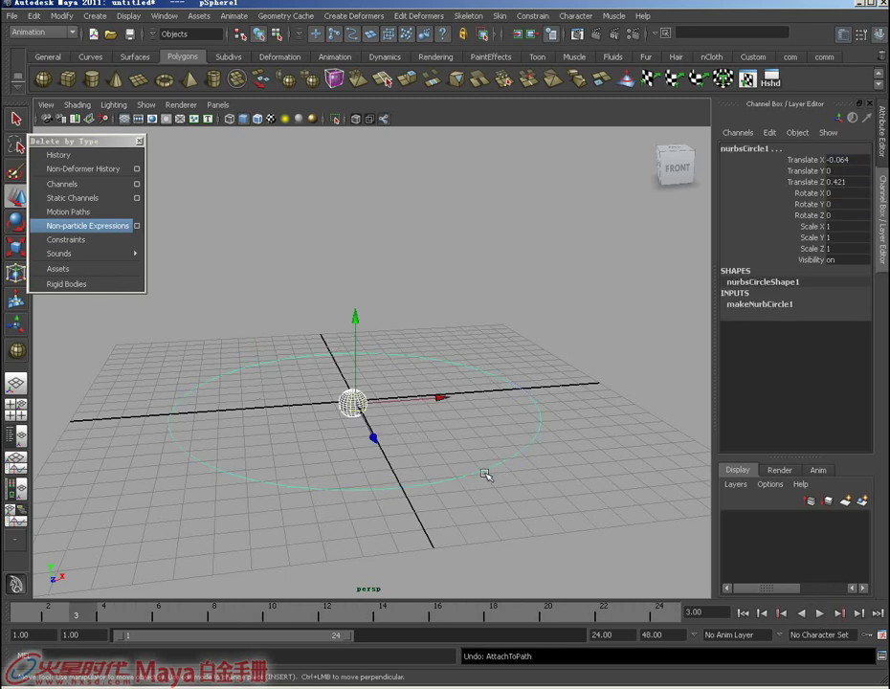
Step: Select nurbsCircle1 and delete it, leaving the sphere alone
alt+drag(486, 474, 461, 456)
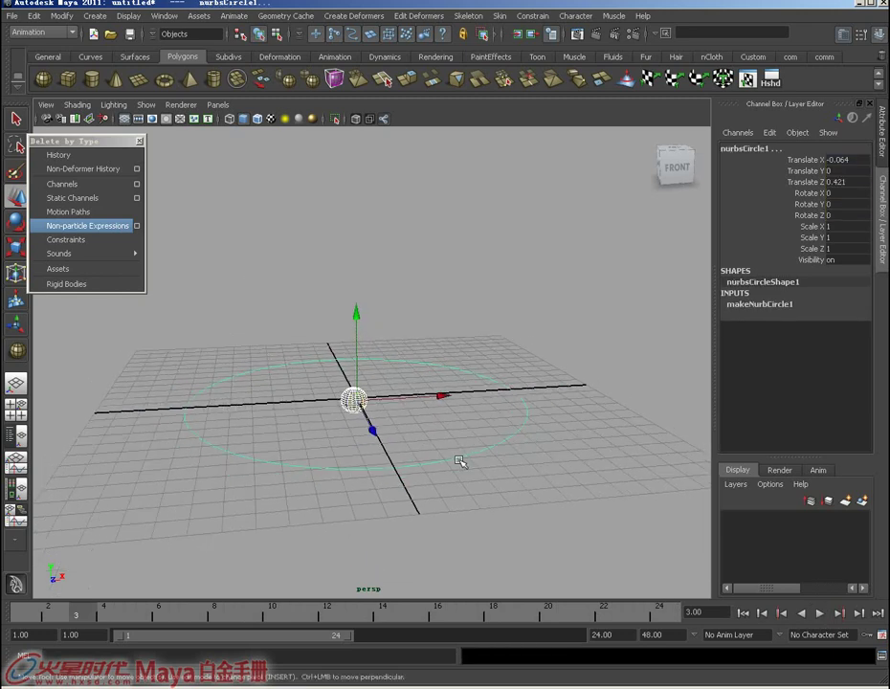
alt+drag(472, 483, 483, 486)
click(473, 431)
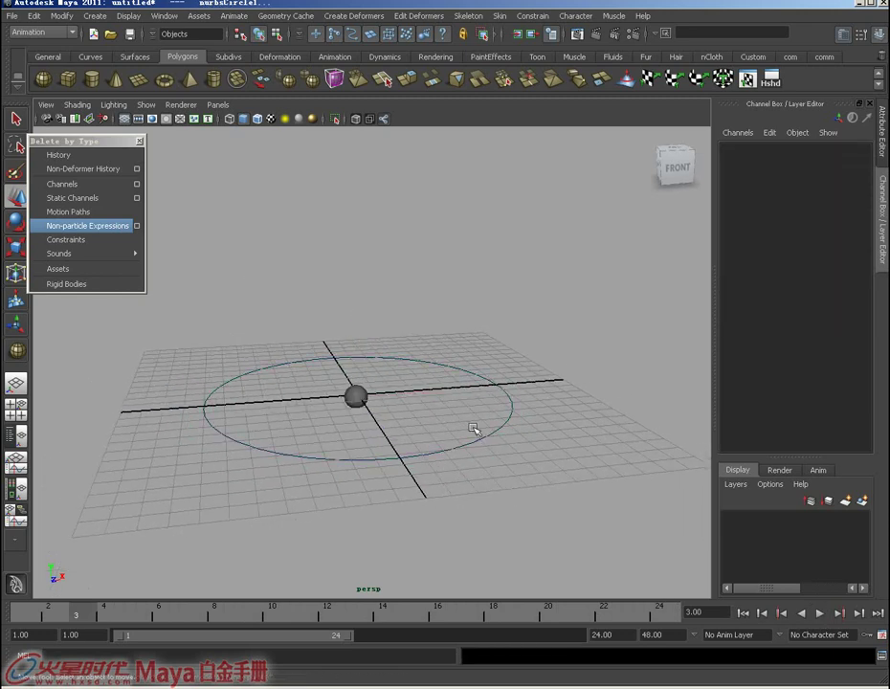
key(ctrl+z)
key(Delete)
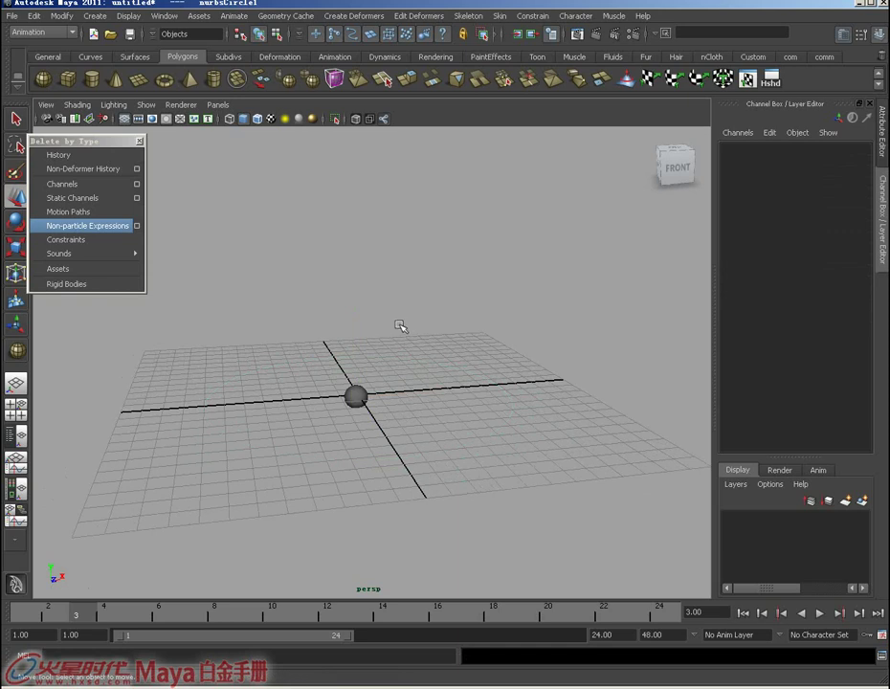
Step: Delete the small sphere and drag out a larger polygon sphere at Translate X 0.042, Z 0.129
mouse_move(328, 351)
alt+mouse_down()
mouse_move(324, 373)
mouse_move(467, 494)
alt+mouse_up()
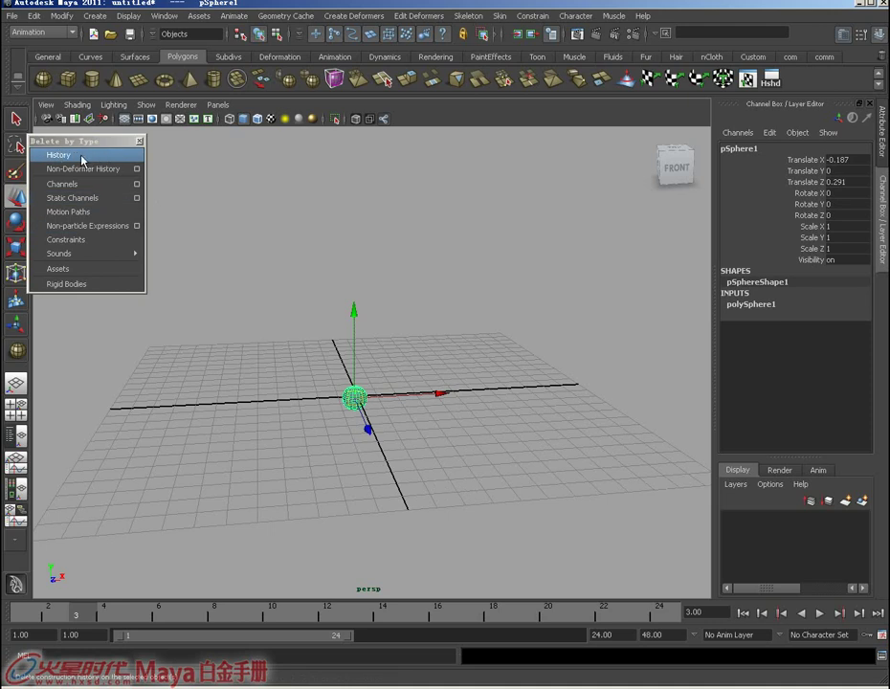
drag(92, 143, 98, 137)
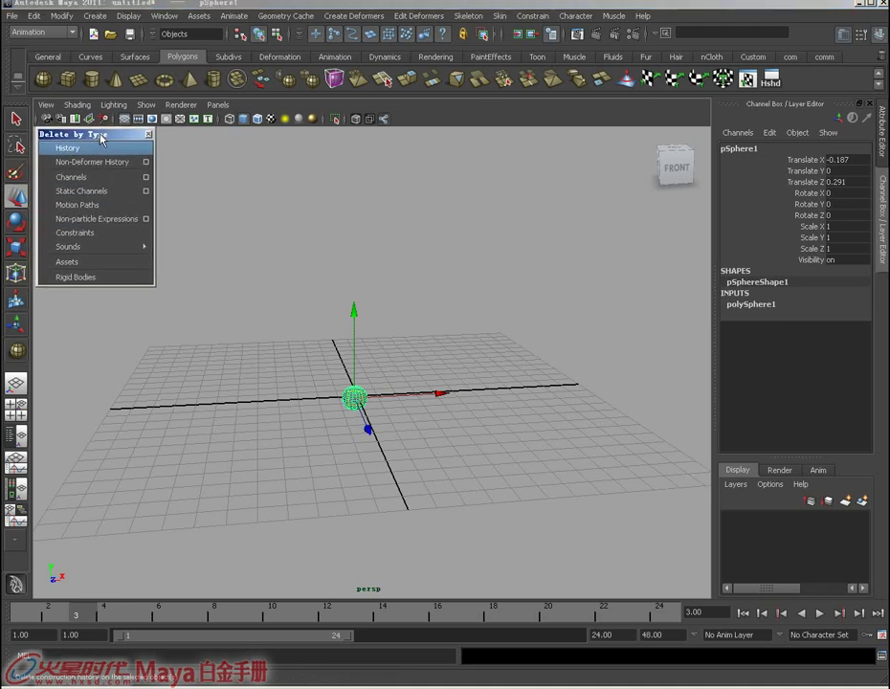
alt+drag(216, 335, 268, 338)
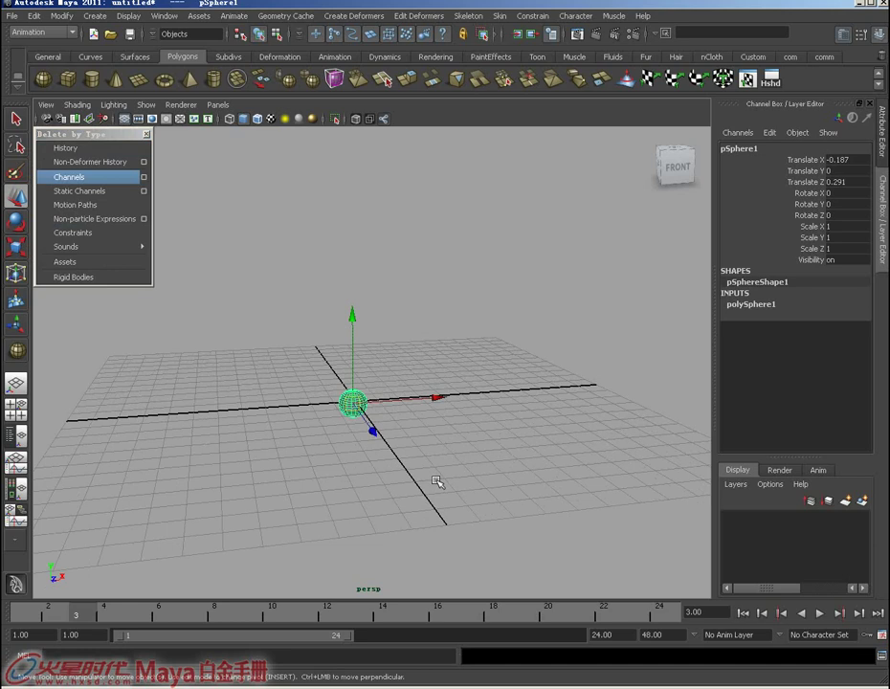
key(Delete)
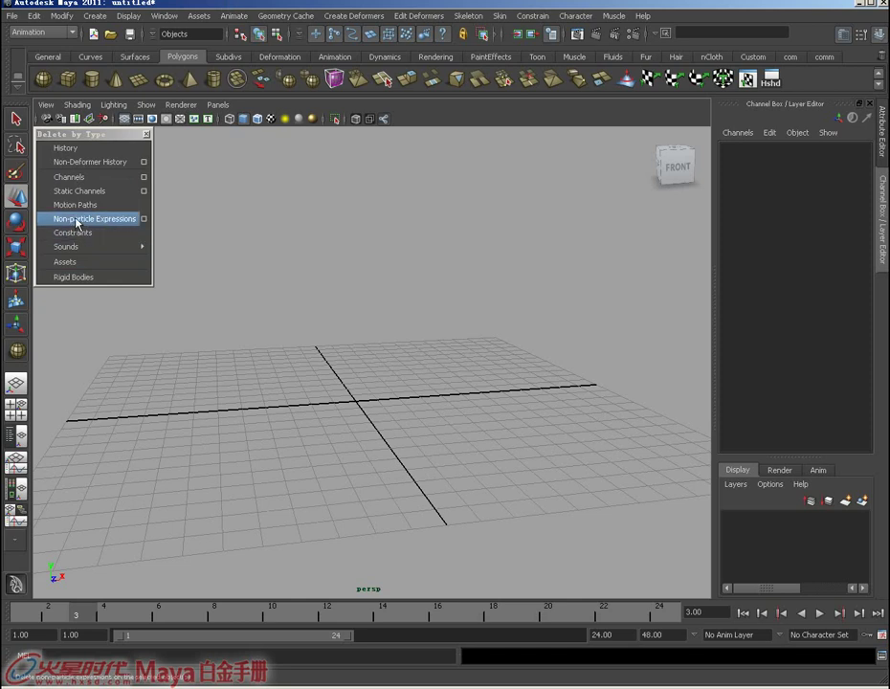
mouse_move(363, 402)
alt+mouse_down()
mouse_move(399, 440)
mouse_move(373, 418)
mouse_move(456, 438)
alt+mouse_up()
Step: Open the Expression Editor for the sphere's Rotate X channel from the Channel Box
alt+right_drag(455, 438, 418, 422)
key(w)
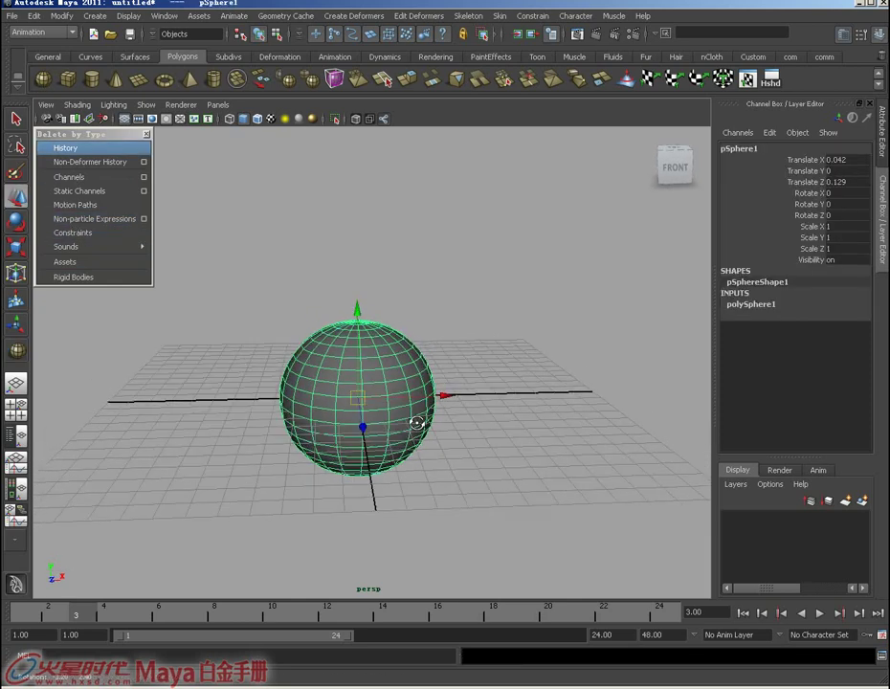
click(807, 196)
right_click(811, 196)
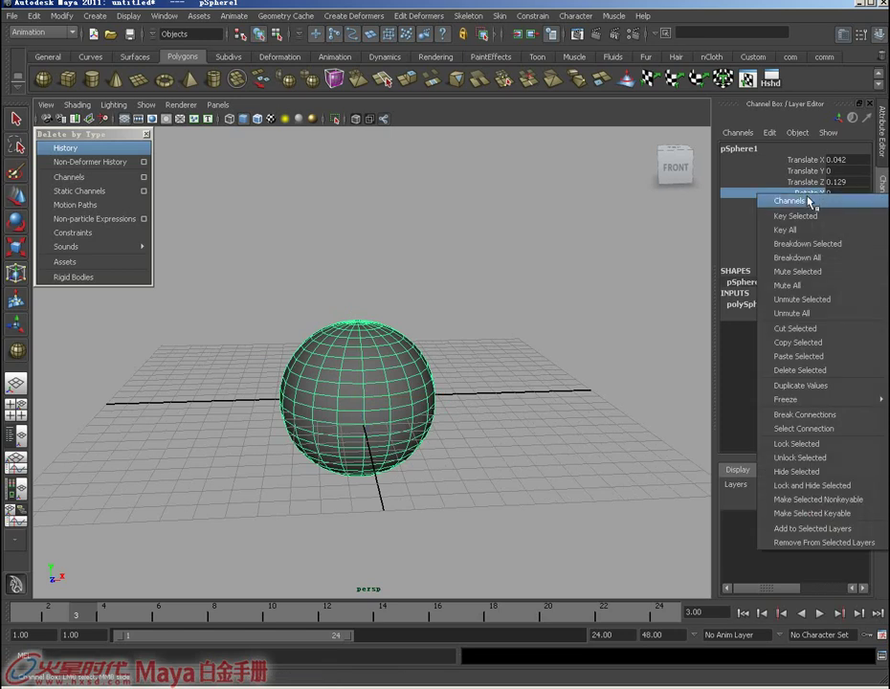
click(811, 201)
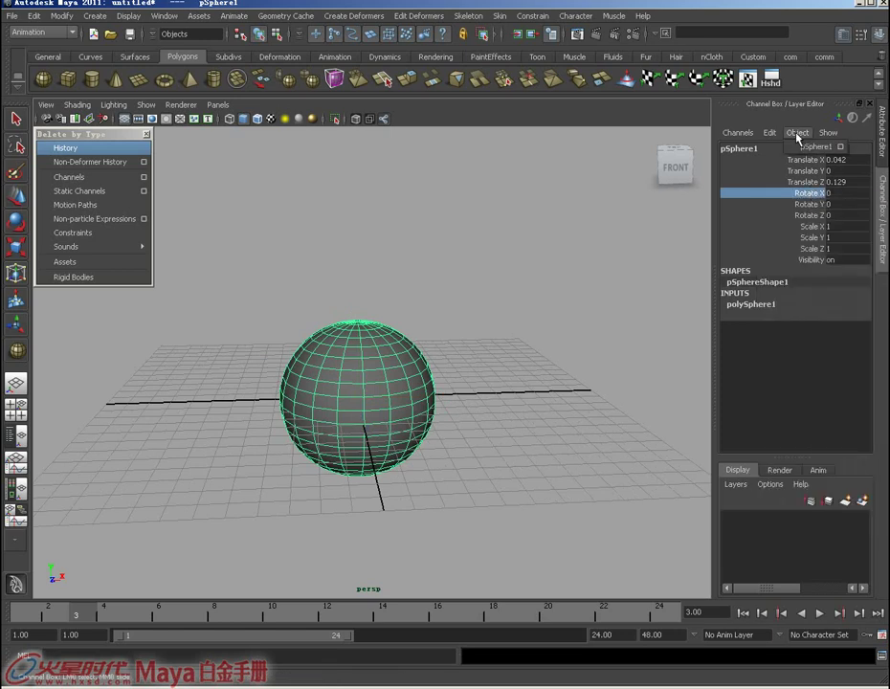
click(770, 134)
click(766, 176)
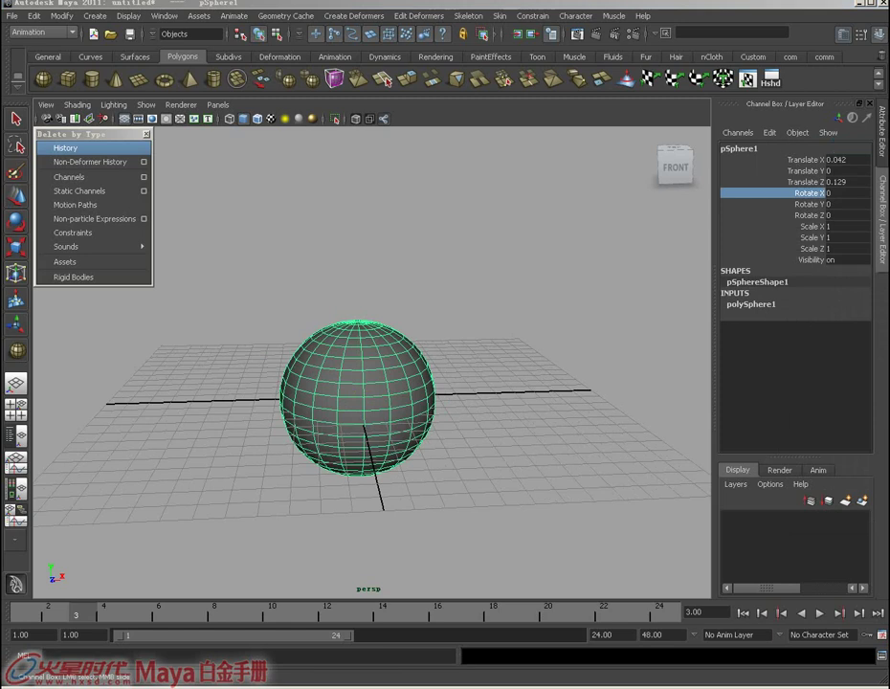
Step: Create the expression pSphere1.rotateX = rand(10) and close the editor
drag(553, 178, 353, 166)
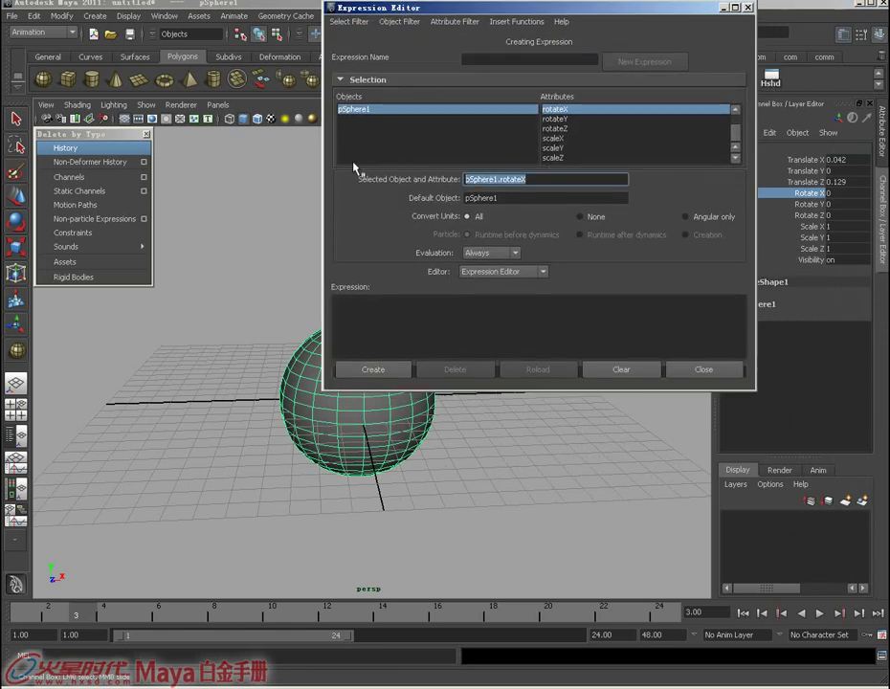
key(ctrl+c)
click(403, 351)
key(ctrl+v)
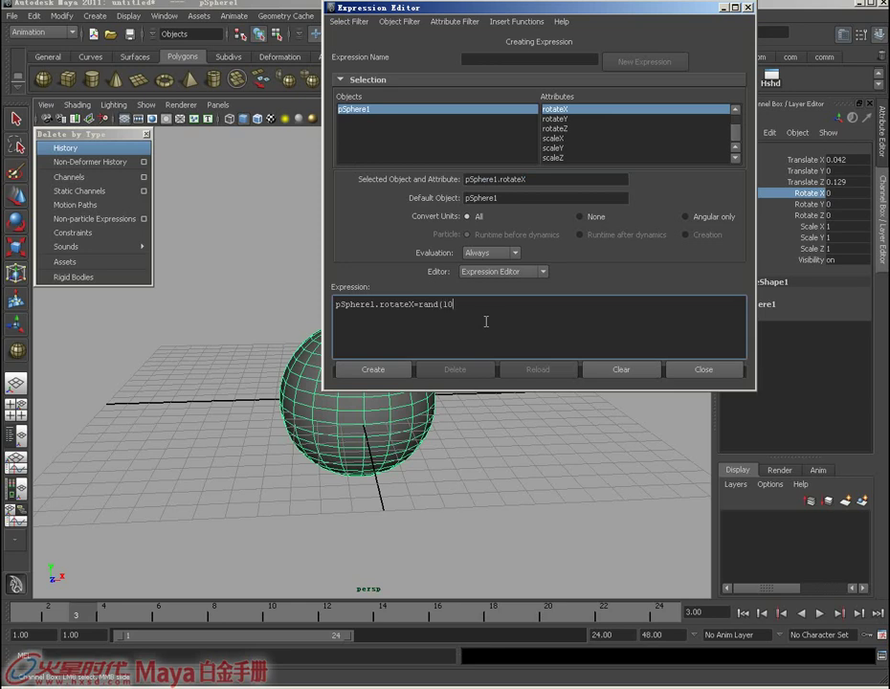
click(373, 368)
click(680, 370)
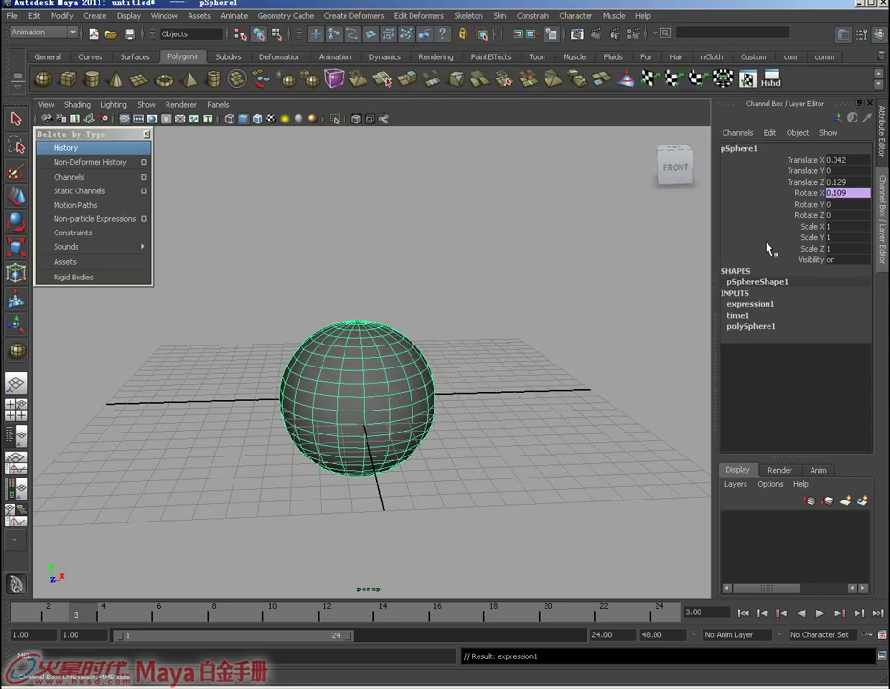
Step: Scrub the timeline to watch the expression change Rotate X
drag(102, 606, 3, 606)
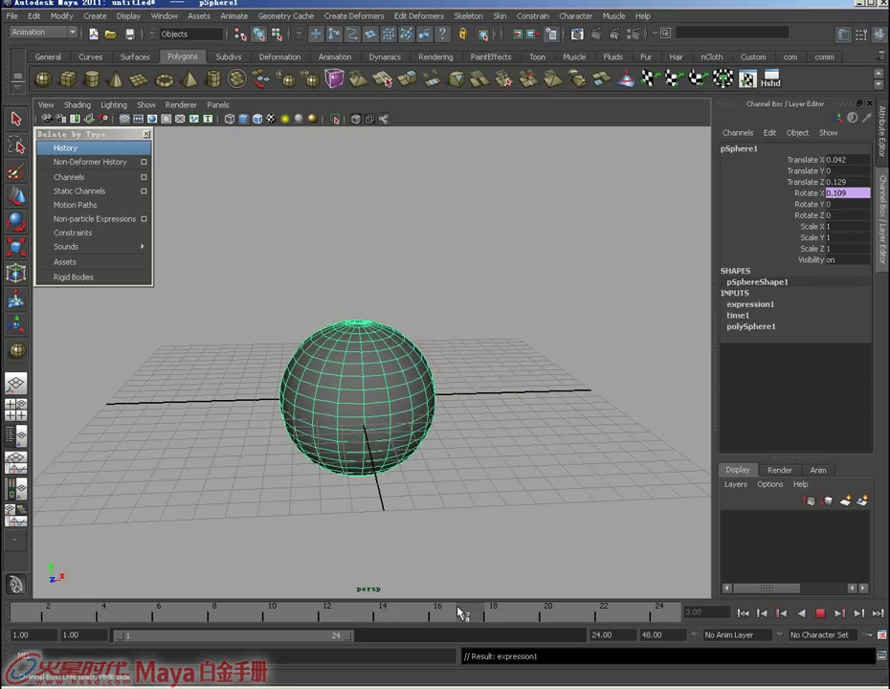
alt+drag(445, 441, 461, 458)
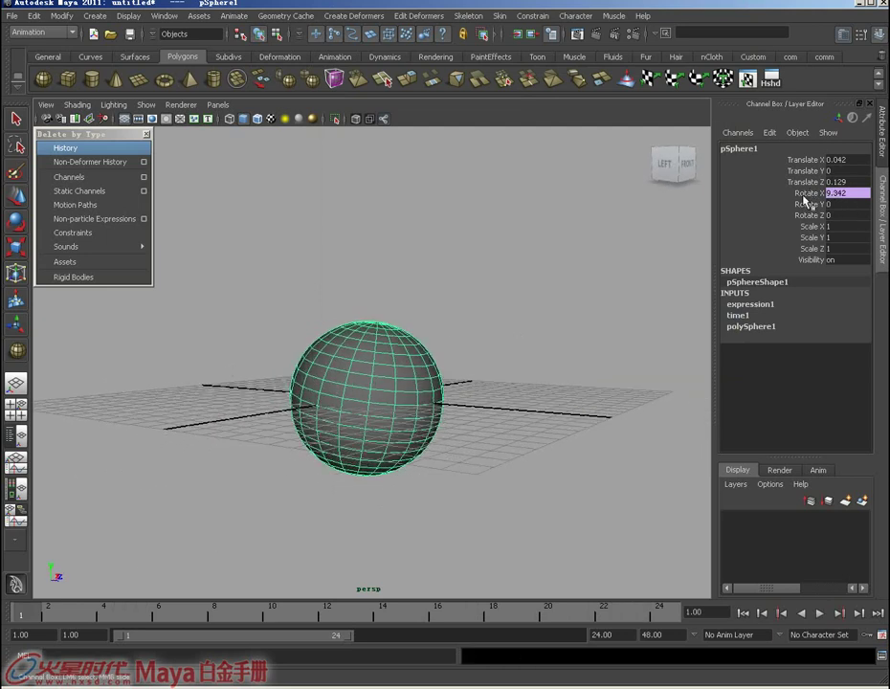
alt+drag(342, 393, 314, 390)
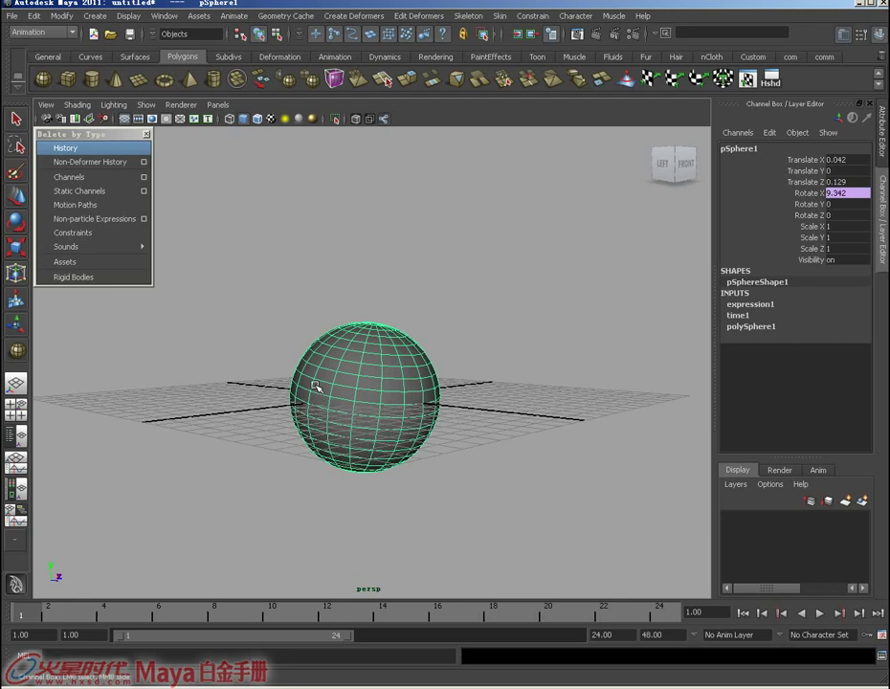
Step: Delete non-particle expressions and undo, then delete pSphere1's construction history by type
click(97, 219)
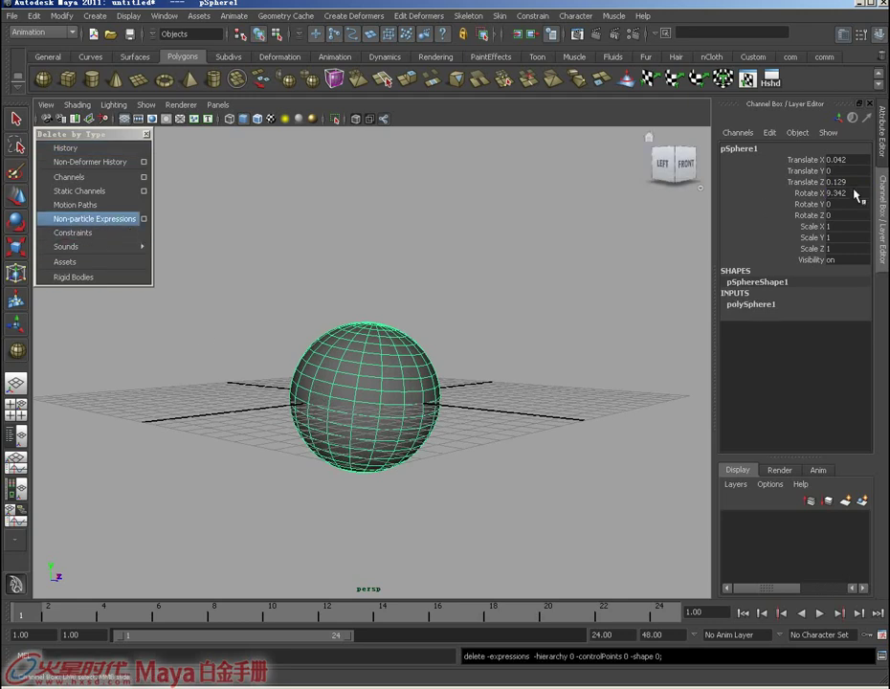
key(ctrl+z)
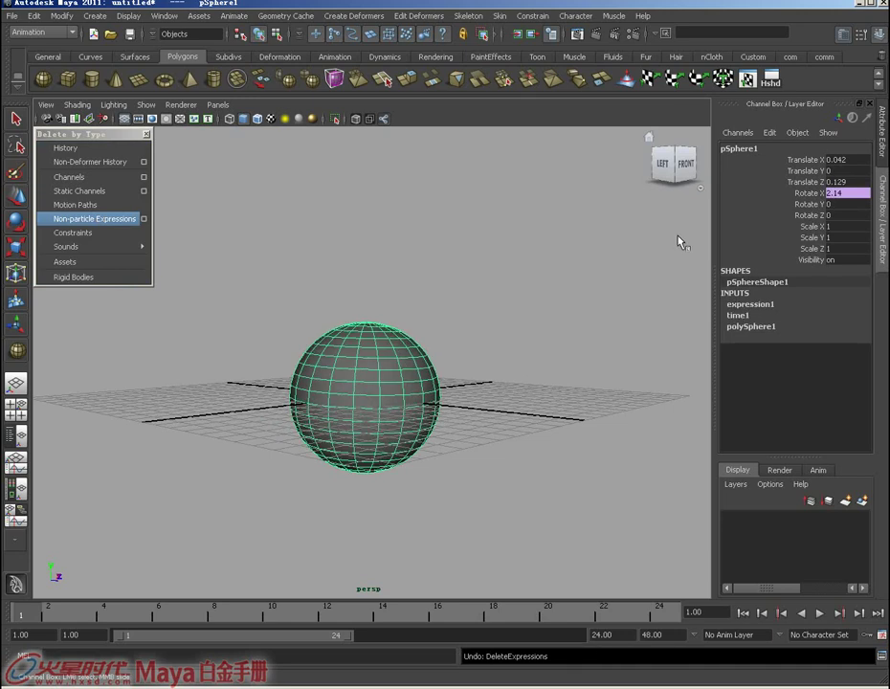
alt+drag(678, 242, 531, 292)
click(67, 149)
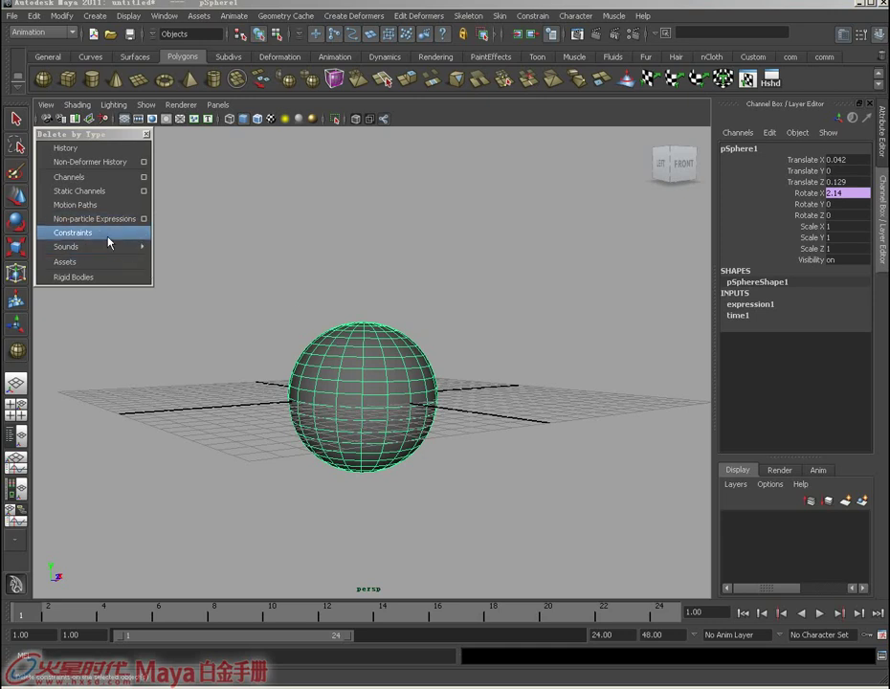
Step: Start a new scene without saving and draw a polygon sphere on the grid
alt+drag(278, 346, 300, 350)
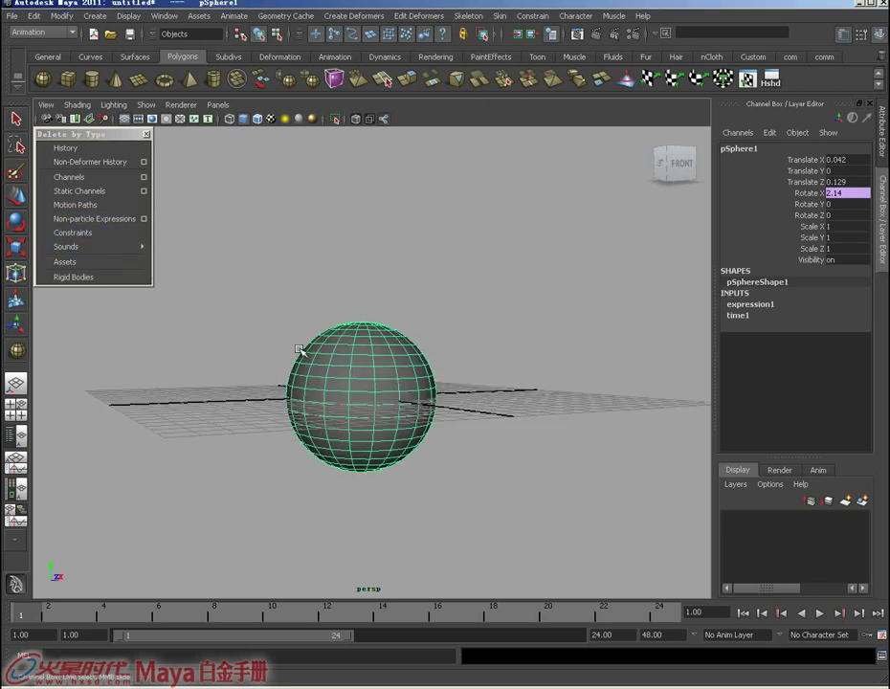
key(ctrl+n)
click(452, 356)
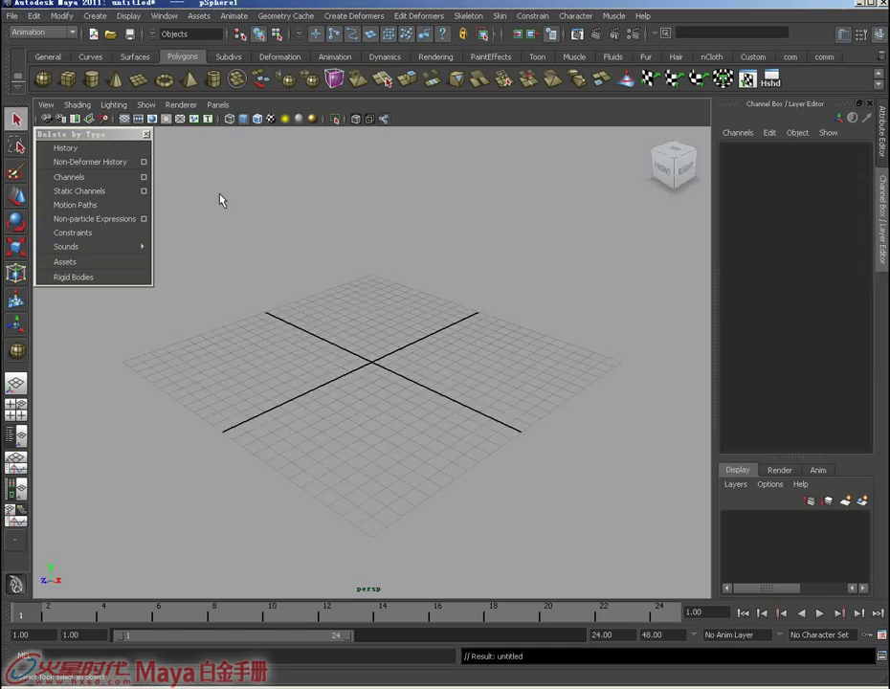
click(43, 80)
mouse_move(347, 348)
alt+mouse_down()
mouse_move(358, 342)
mouse_move(354, 366)
alt+mouse_up()
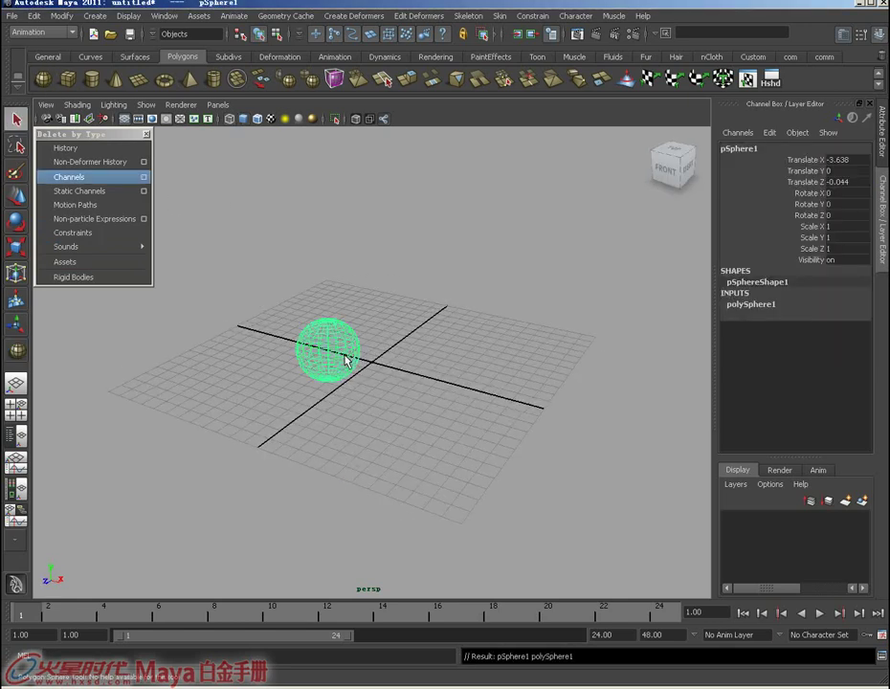
Step: Duplicate the sphere, move the copy right to X 5.948, and select both spheres
key(w)
drag(408, 371, 535, 404)
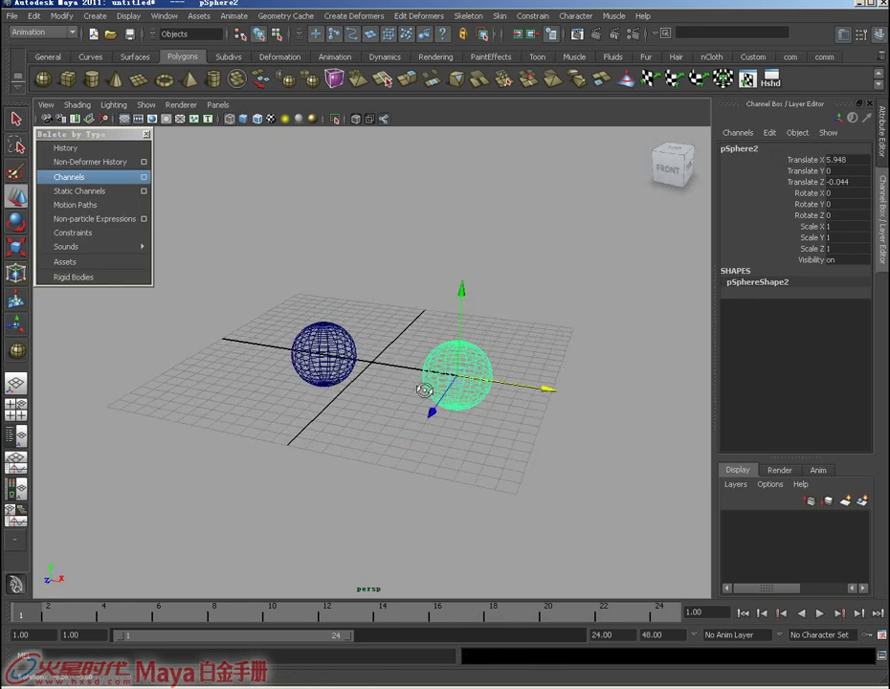
shift+click(323, 331)
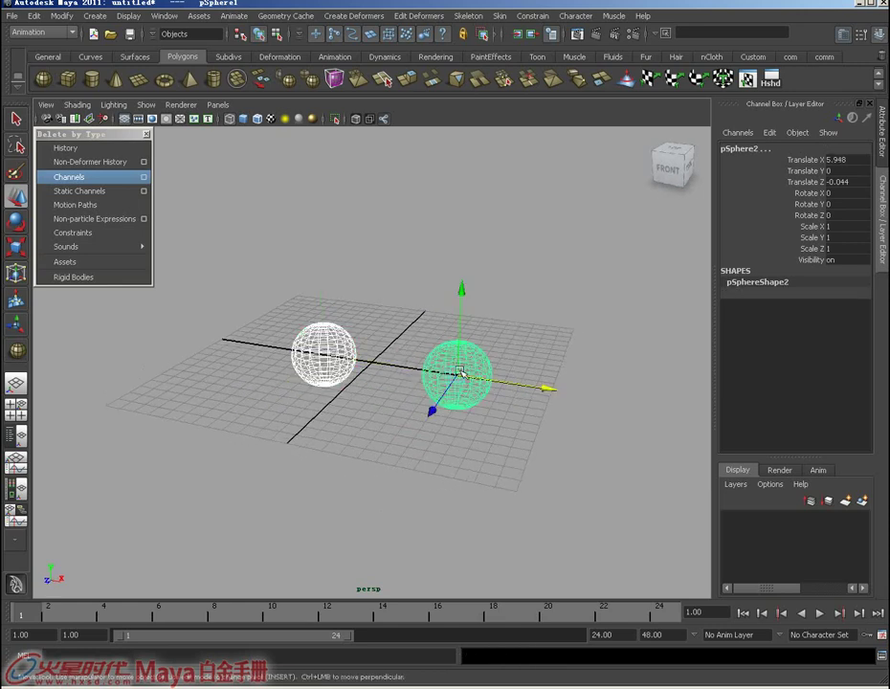
click(492, 20)
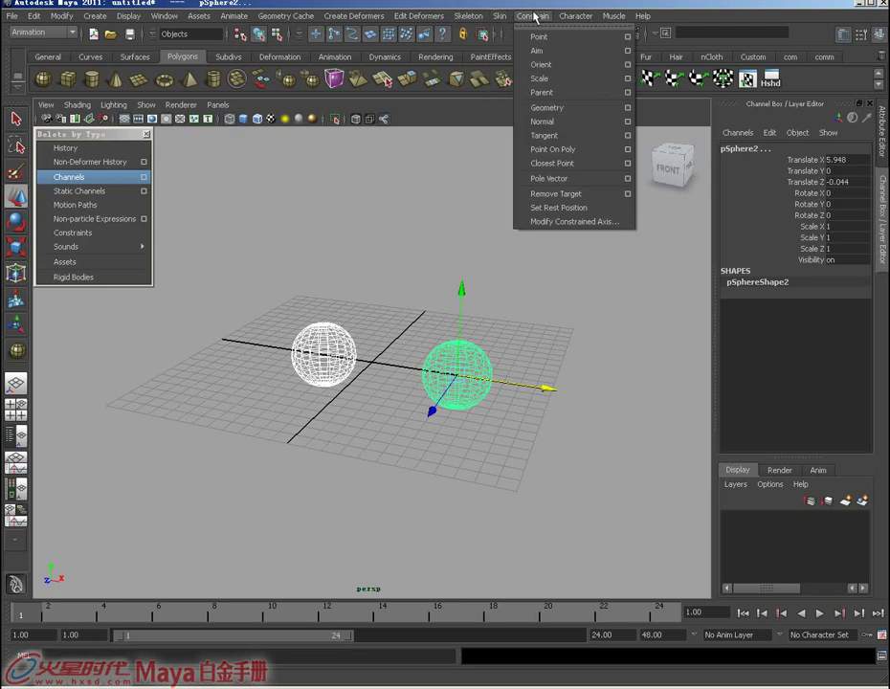
Step: Orient-constrain the right sphere to the left one with Maintain offset checked
click(628, 65)
click(346, 167)
click(400, 370)
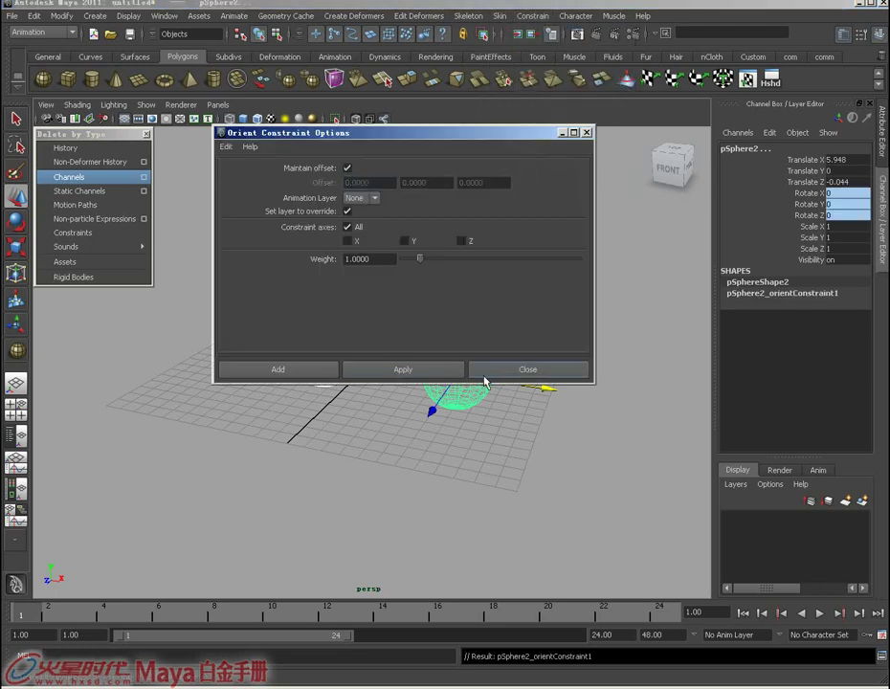
click(527, 369)
Step: Select pSphere2 alone, delete its constraints by type, then undo to keep the constraint
click(606, 422)
click(459, 369)
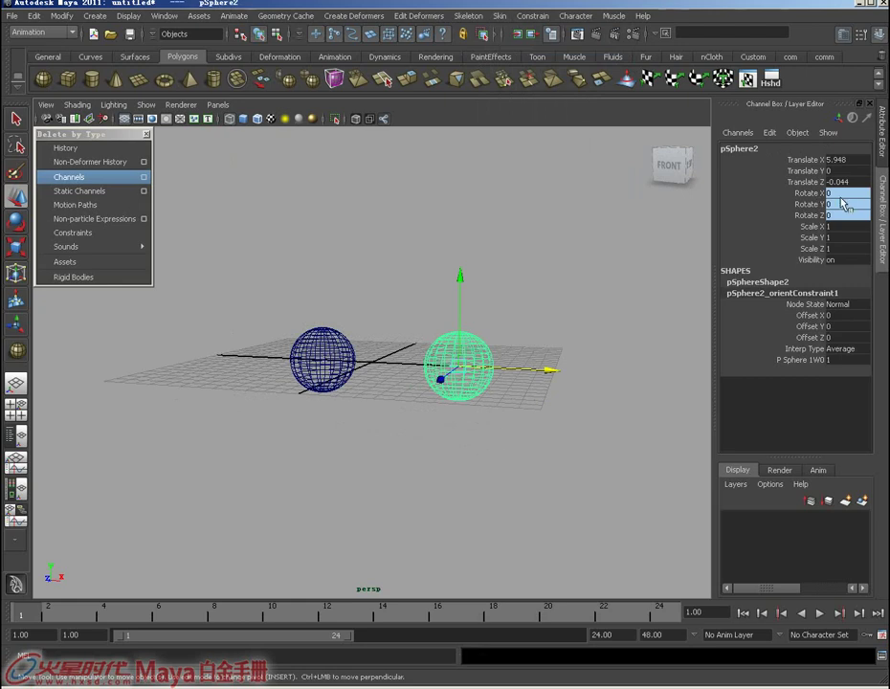
click(93, 236)
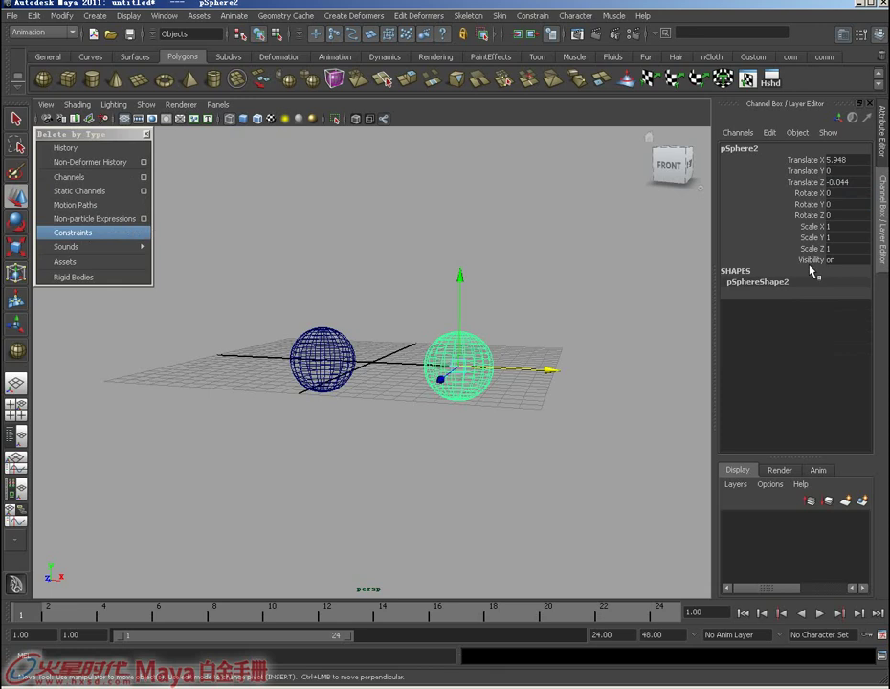
key(ctrl+z)
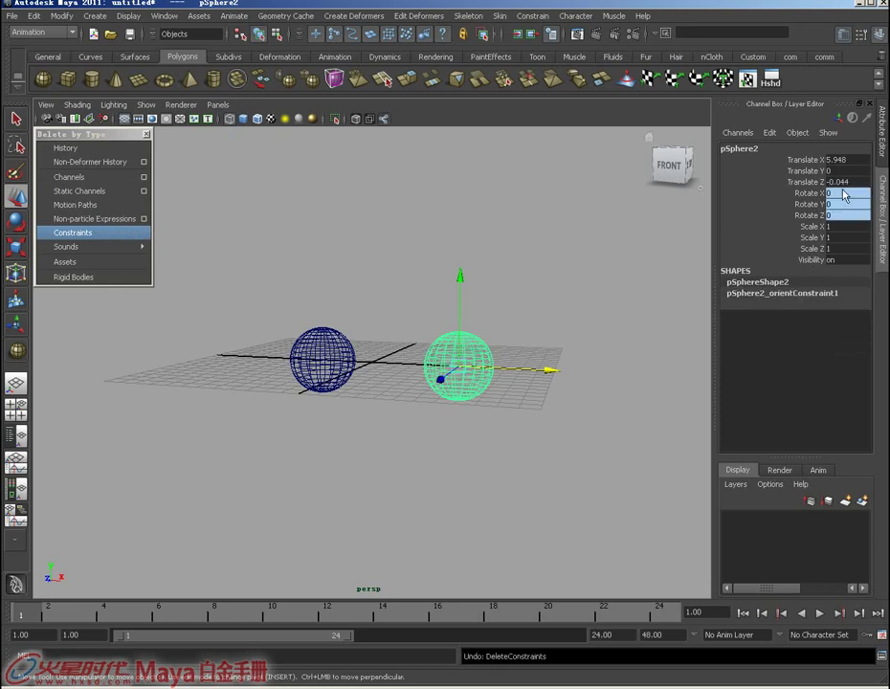
alt+drag(500, 288, 497, 304)
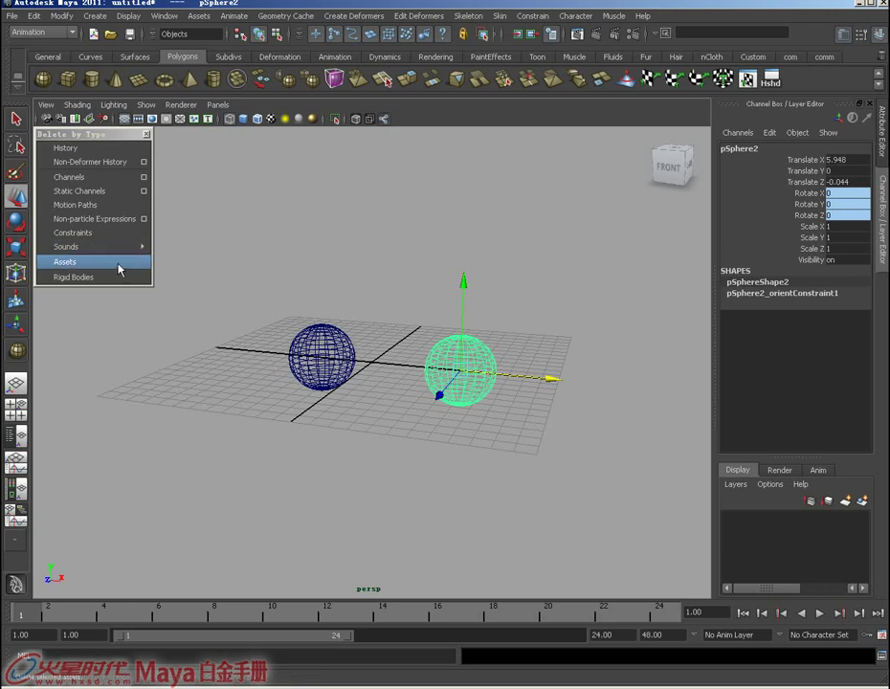
Step: Put both spheres into asset1 with Create Asset with Transform and show the Outliner/Persp layout
mouse_move(194, 303)
alt+mouse_down()
mouse_move(272, 316)
mouse_move(666, 447)
mouse_move(656, 442)
alt+mouse_up()
click(283, 302)
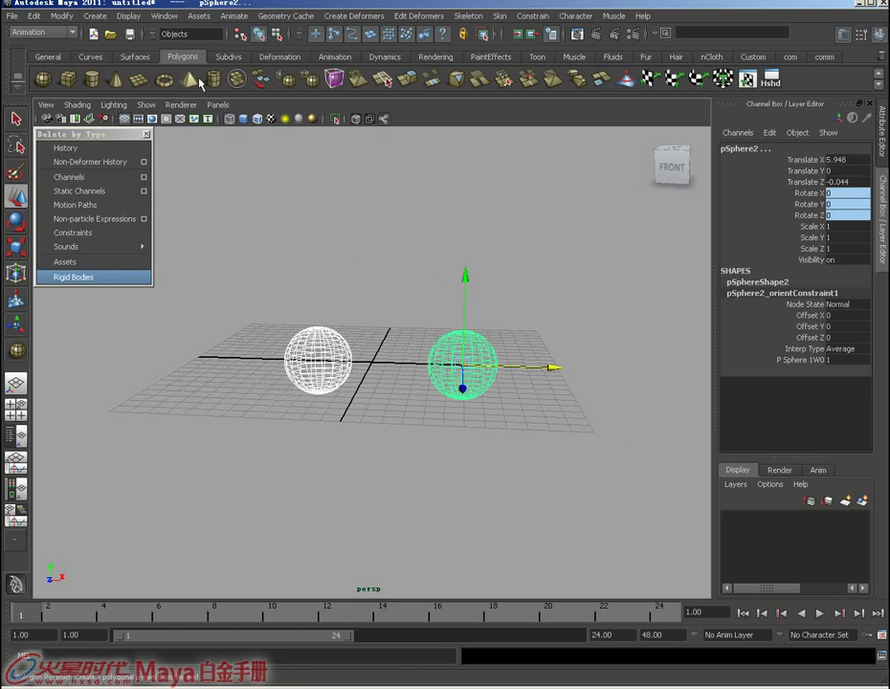
click(199, 15)
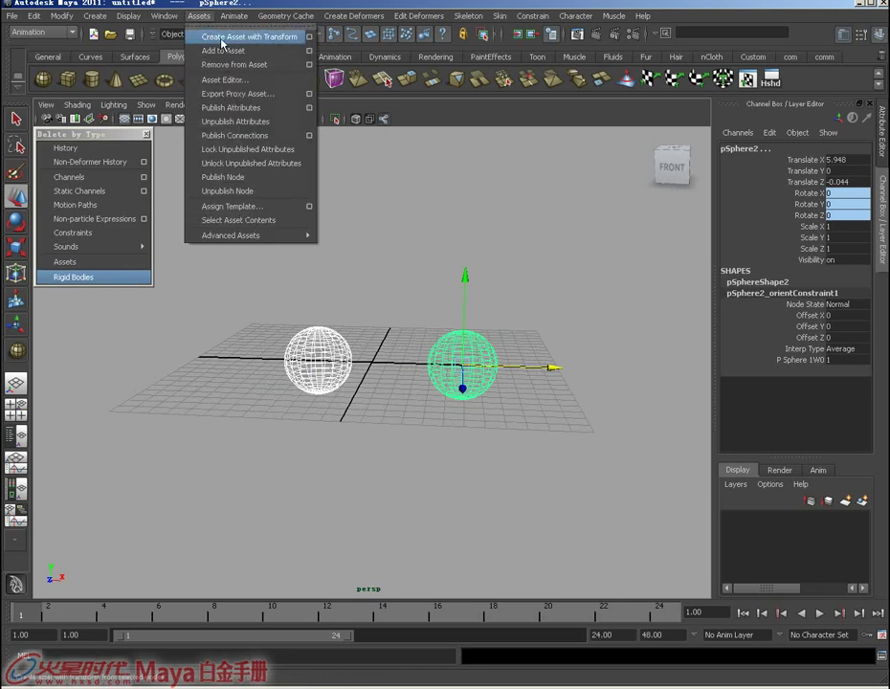
click(223, 38)
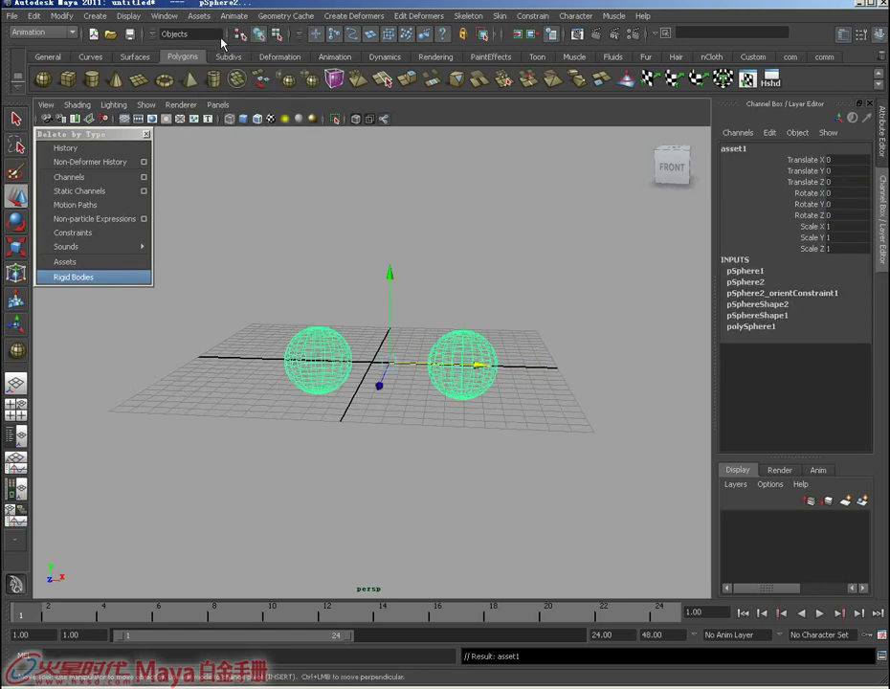
click(12, 436)
drag(89, 135, 283, 147)
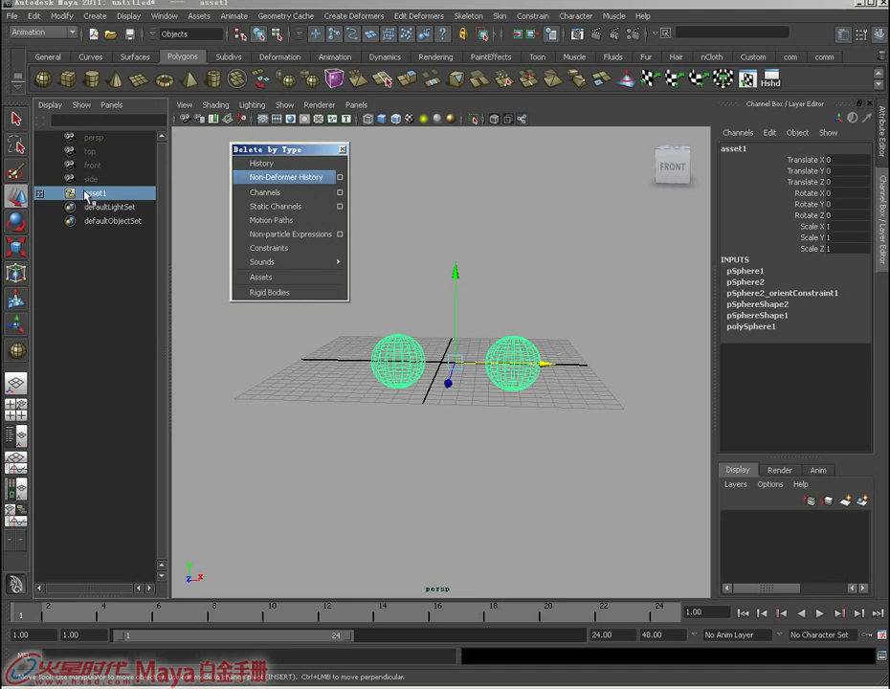
Step: Dissolve asset1 via Delete by Type > Assets and marquee-select both spheres
click(251, 277)
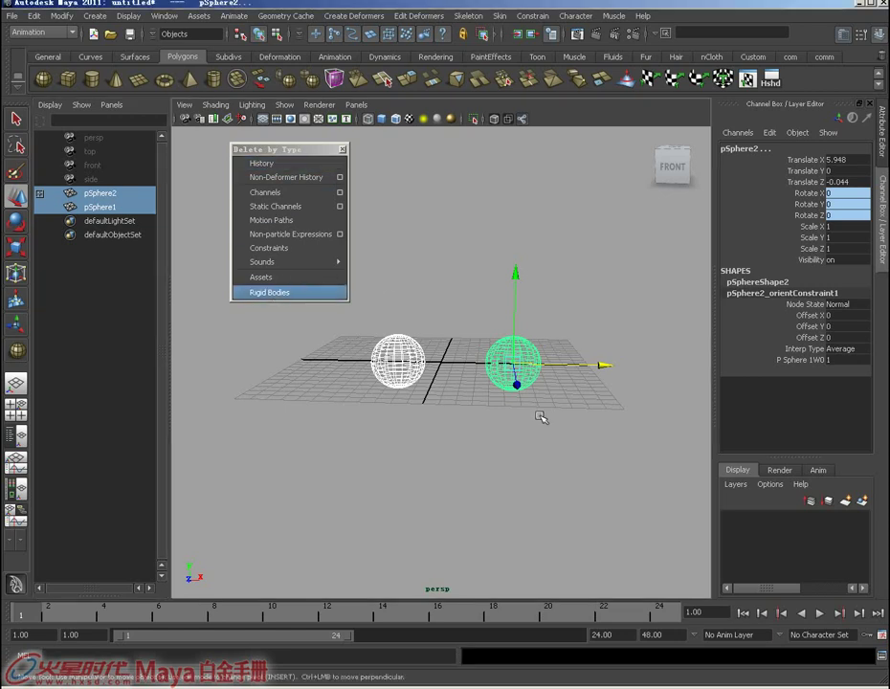
drag(588, 442, 278, 299)
key(Delete)
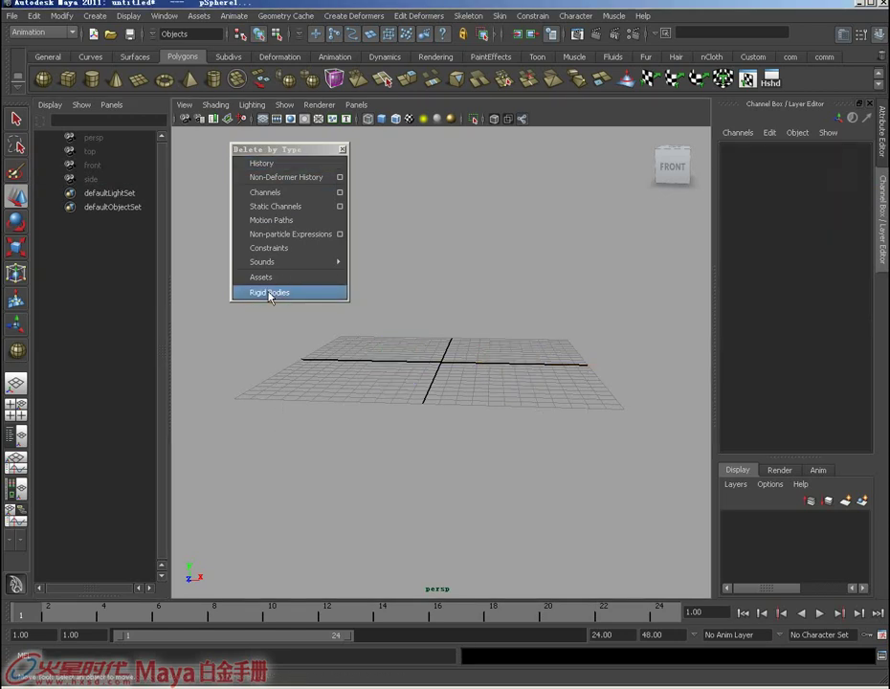
drag(318, 149, 289, 136)
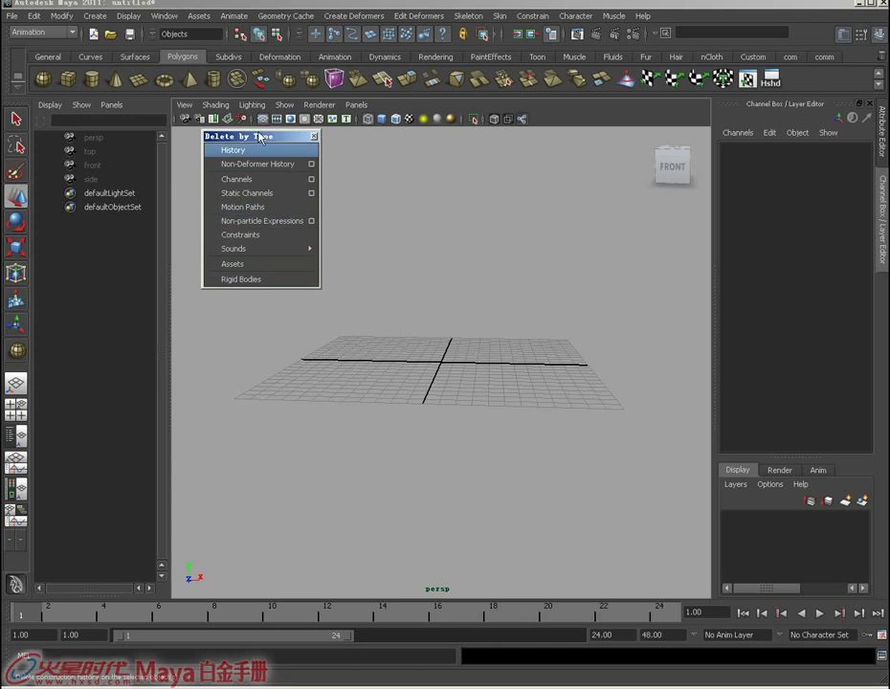
drag(257, 137, 237, 137)
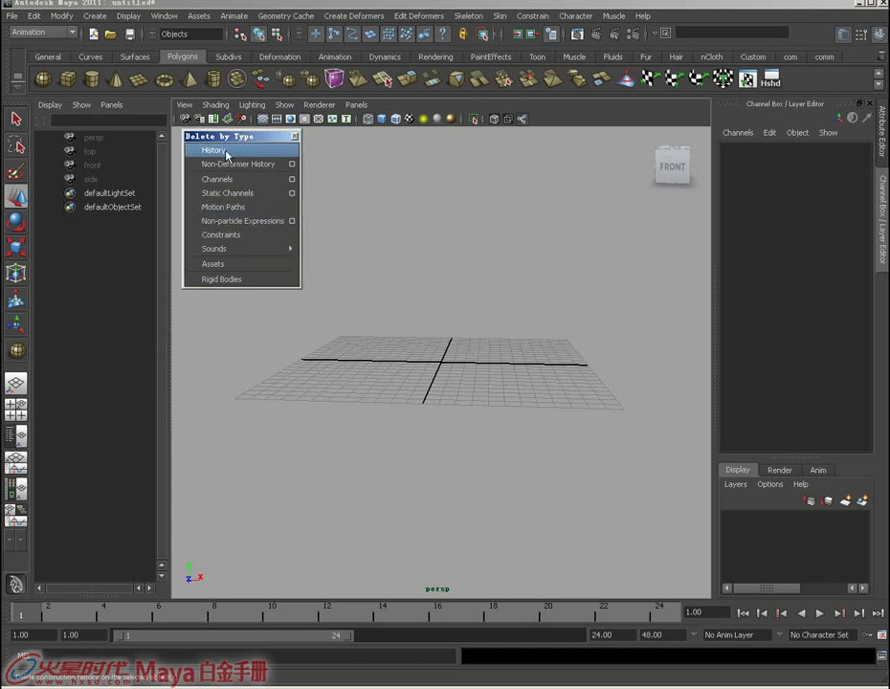
drag(228, 140, 218, 140)
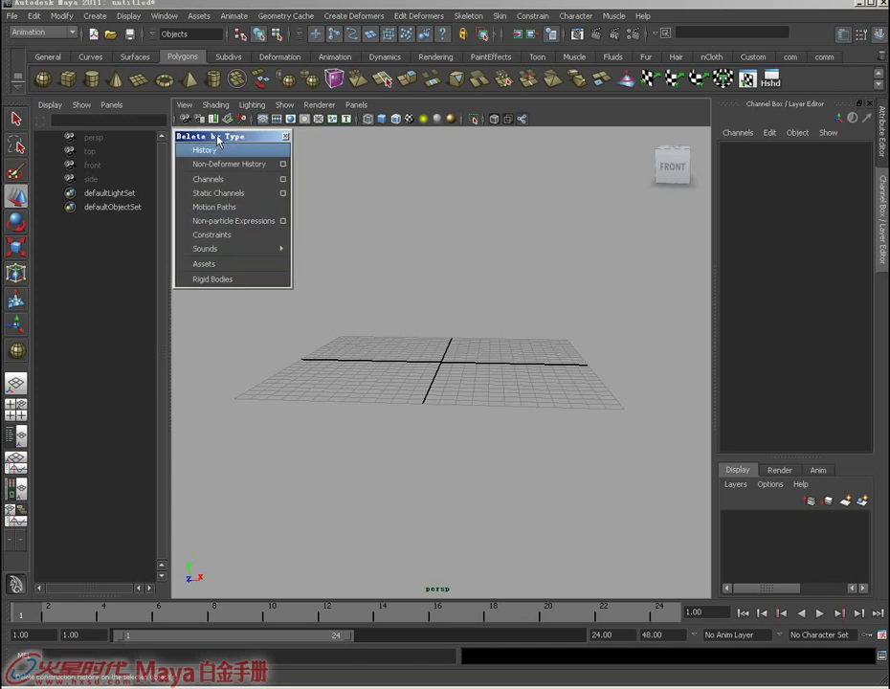